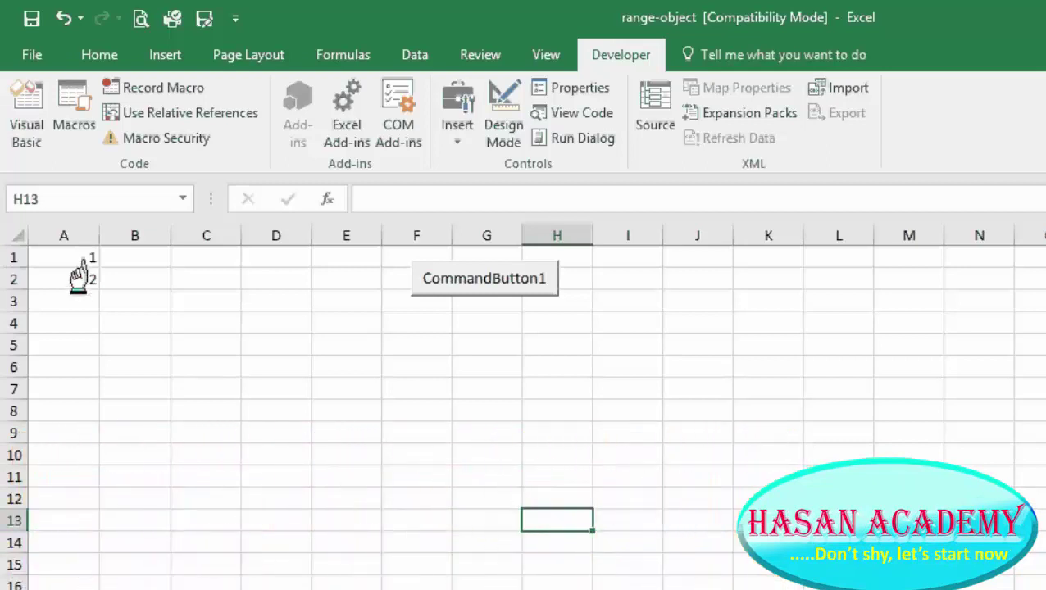
- Select cell A2, which holds the value 2
{"action": "left_click", "coordinate": [79, 275]}
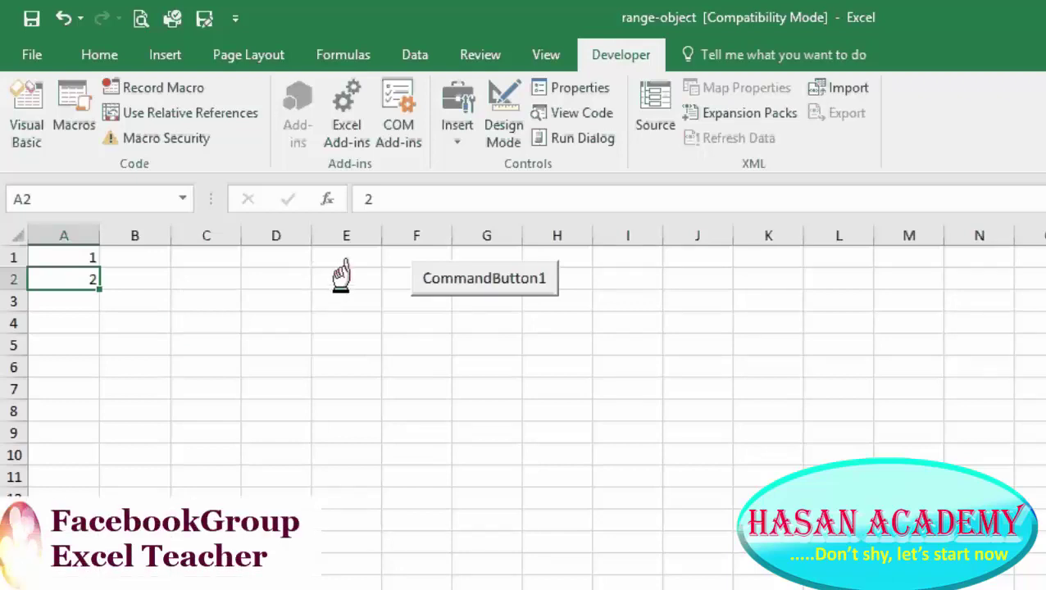
- In CommandButton1_Click, write Range("A1:A2").Select followed by Selection.Copy
{"action": "left_click", "coordinate": [576, 113]}
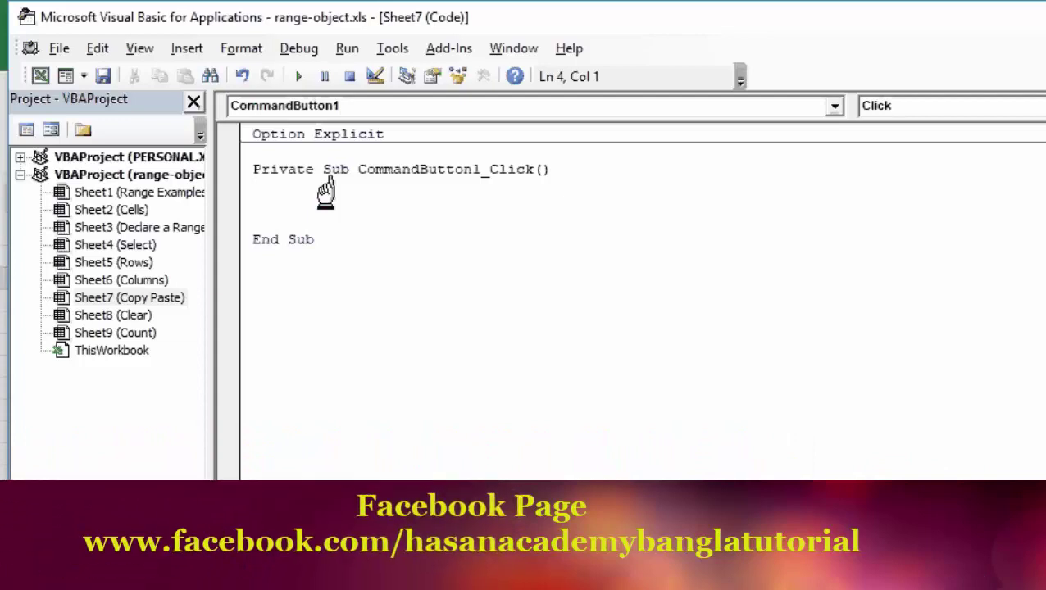
{"action": "type", "text": "Range (\"A"}
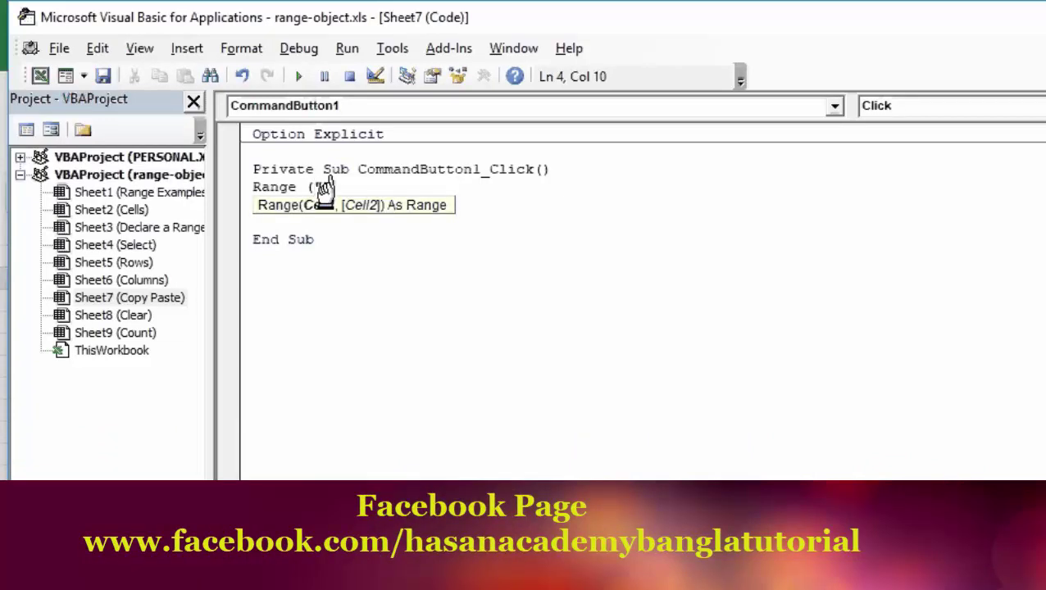
{"action": "type", "text": "1:A"}
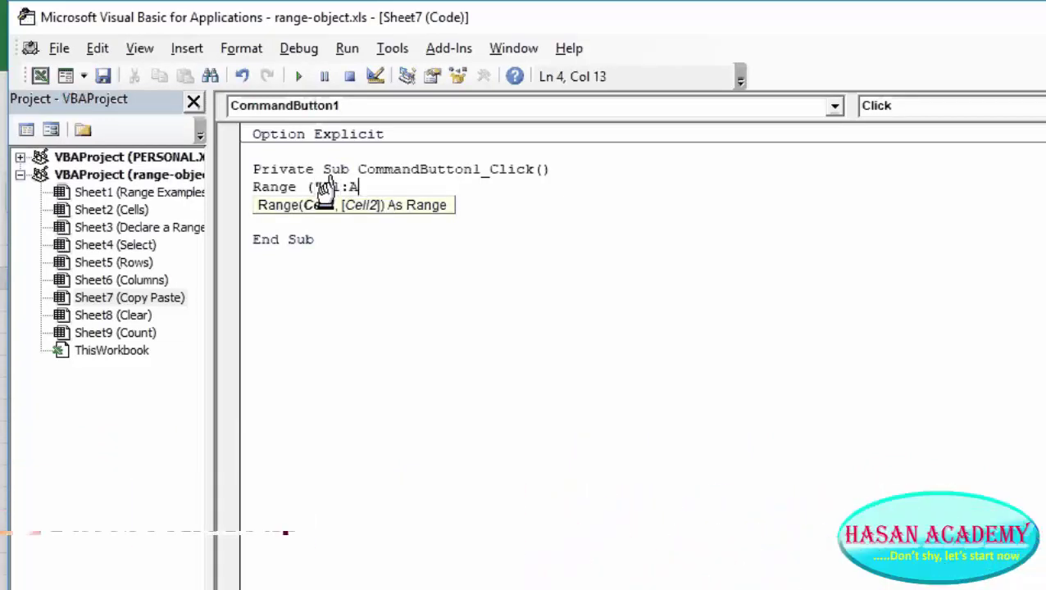
{"action": "type", "text": "2\""}
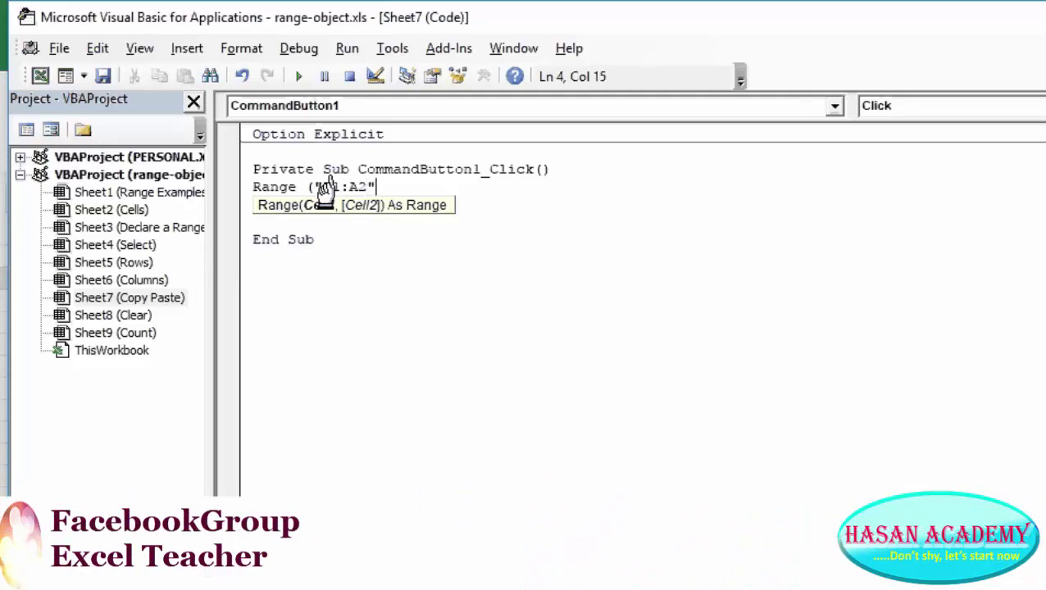
{"action": "type", "text": ")."}
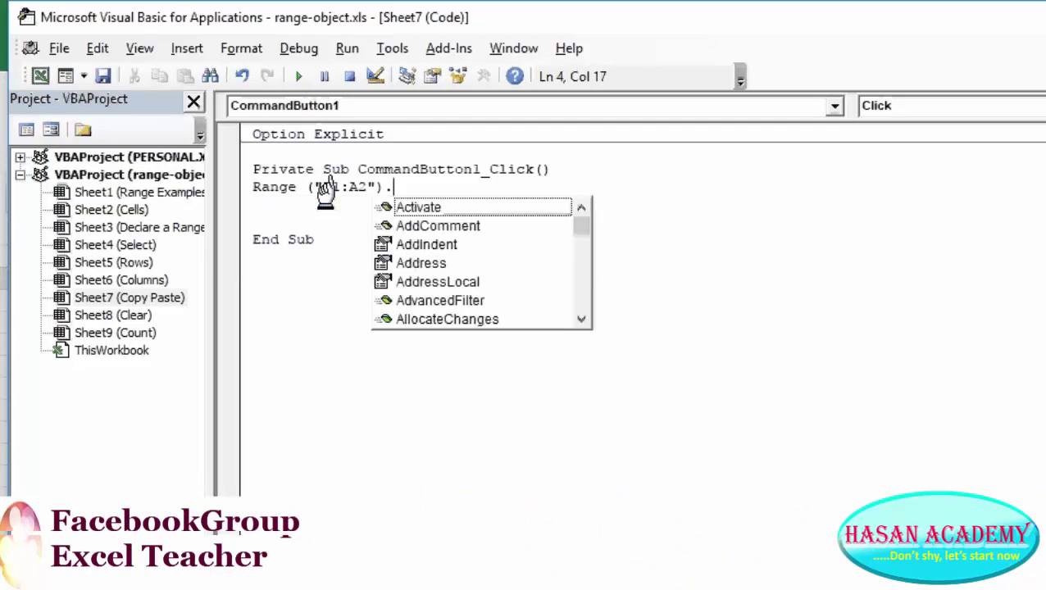
{"action": "type", "text": "Sel"}
{"action": "key", "text": "Tab"}
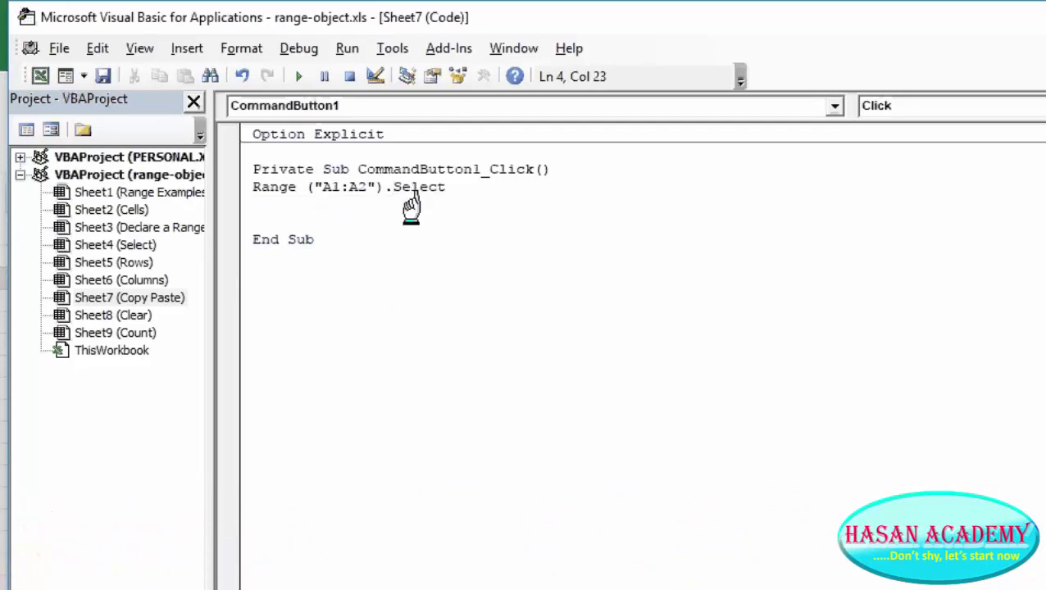
{"action": "key", "text": "Return"}
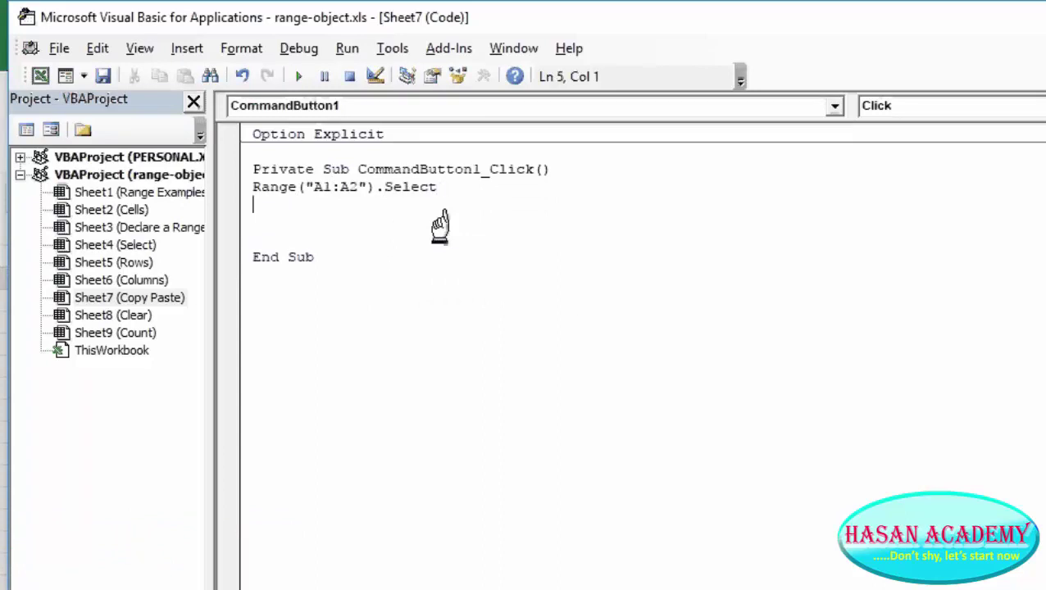
{"action": "type", "text": "S"}
{"action": "type", "text": "el"}
{"action": "type", "text": "ect"}
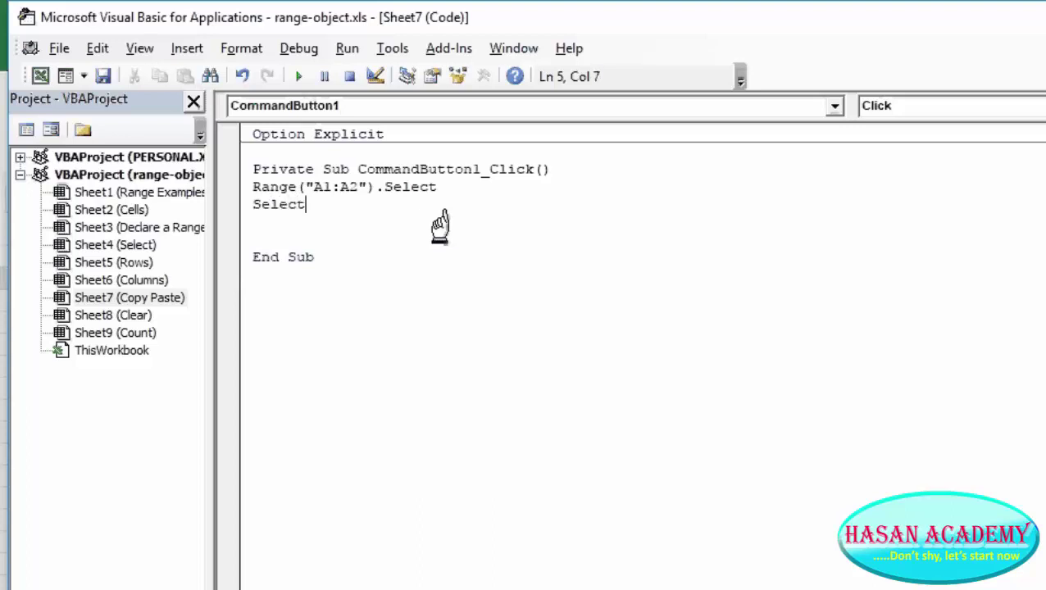
{"action": "type", "text": "ion"}
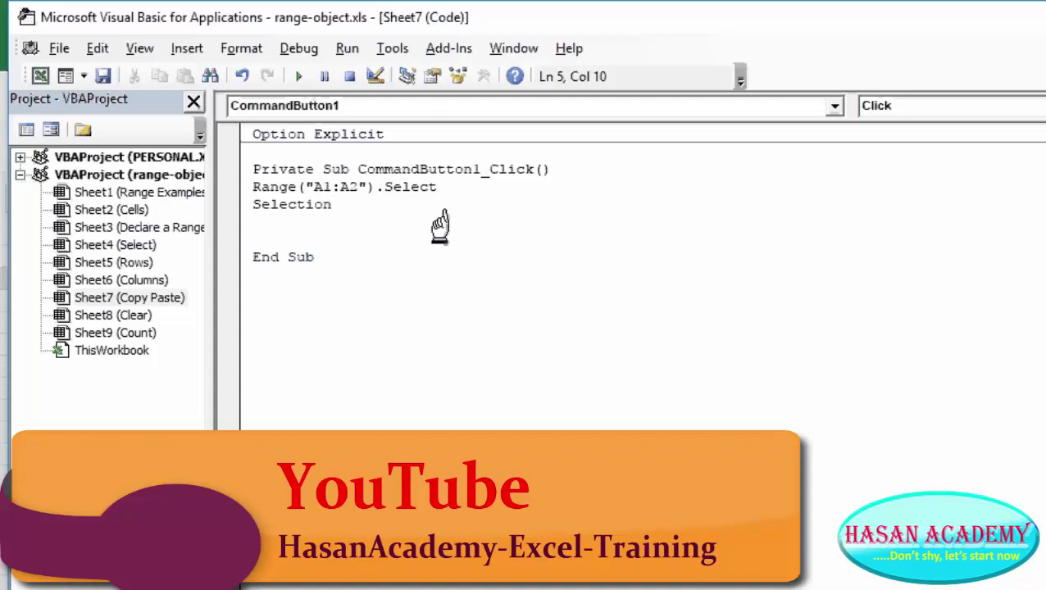
{"action": "type", "text": ".c"}
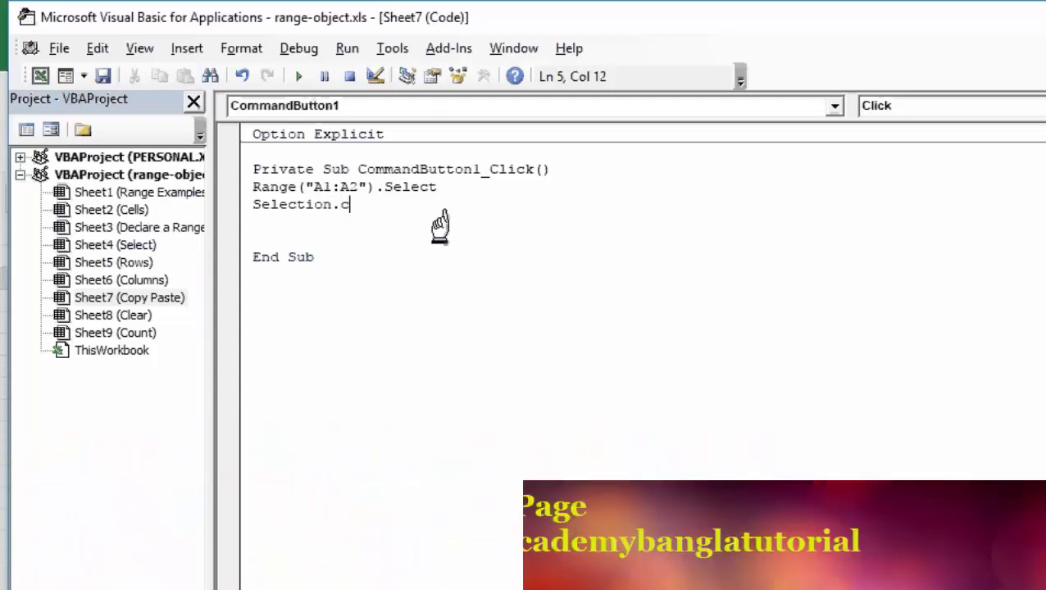
{"action": "type", "text": "op"}
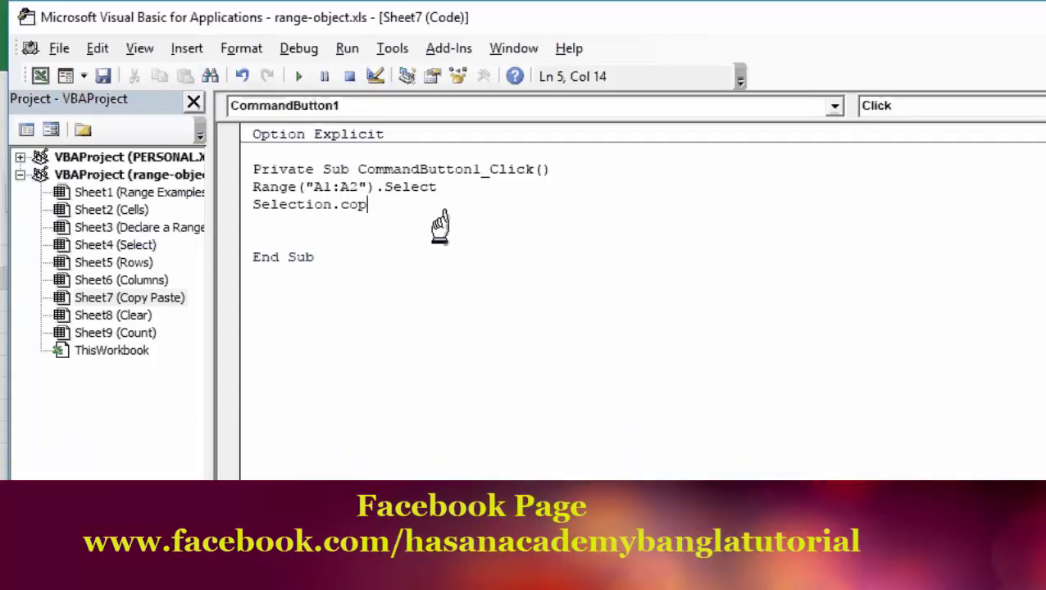
{"action": "type", "text": "y"}
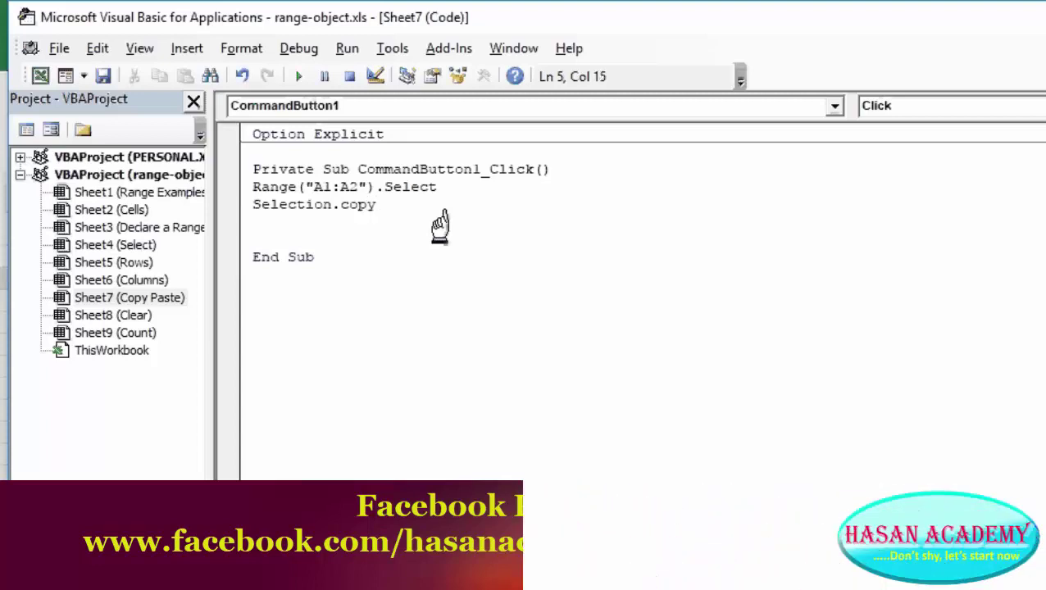
{"action": "key", "text": "Return"}
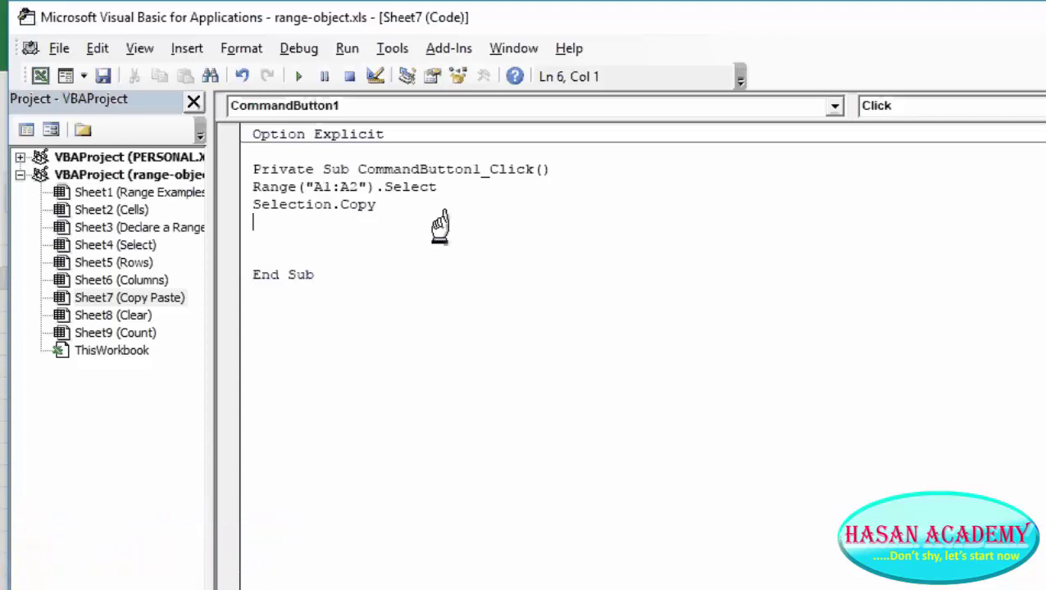
- Add Range("D4").Select and ActiveSheet.Paste lines to the click macro, then return to Excel
{"action": "type", "text": "Range ("}
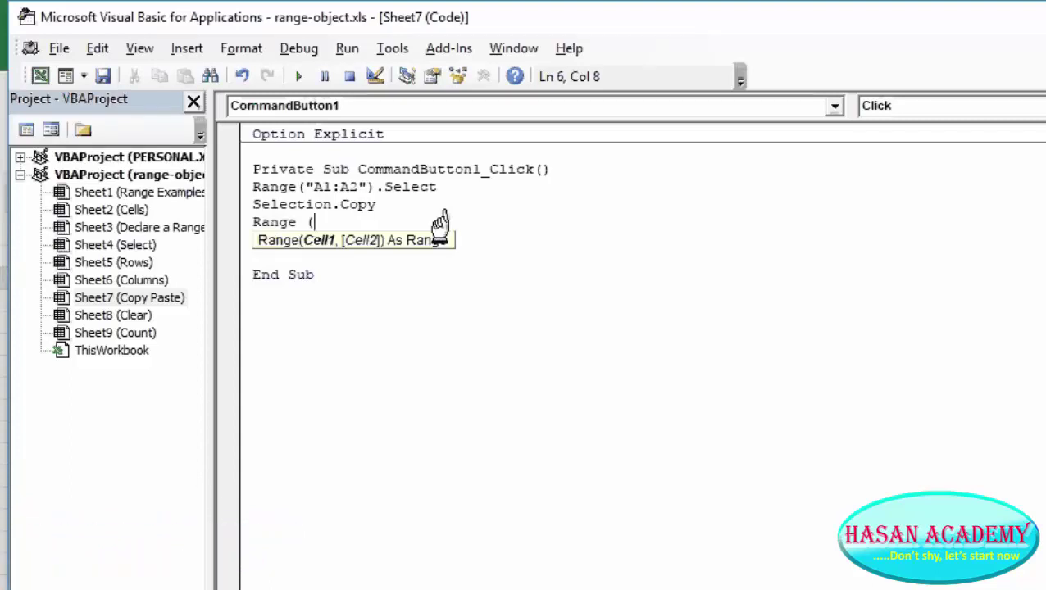
{"action": "type", "text": "\""}
{"action": "type", "text": "D4"}
{"action": "type", "text": "\")."}
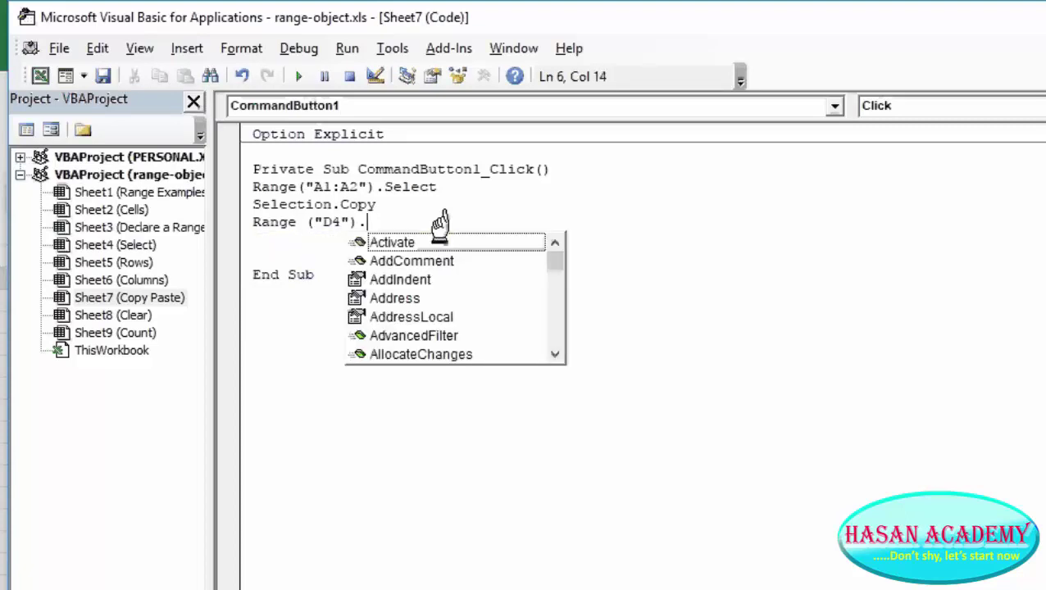
{"action": "type", "text": "Select"}
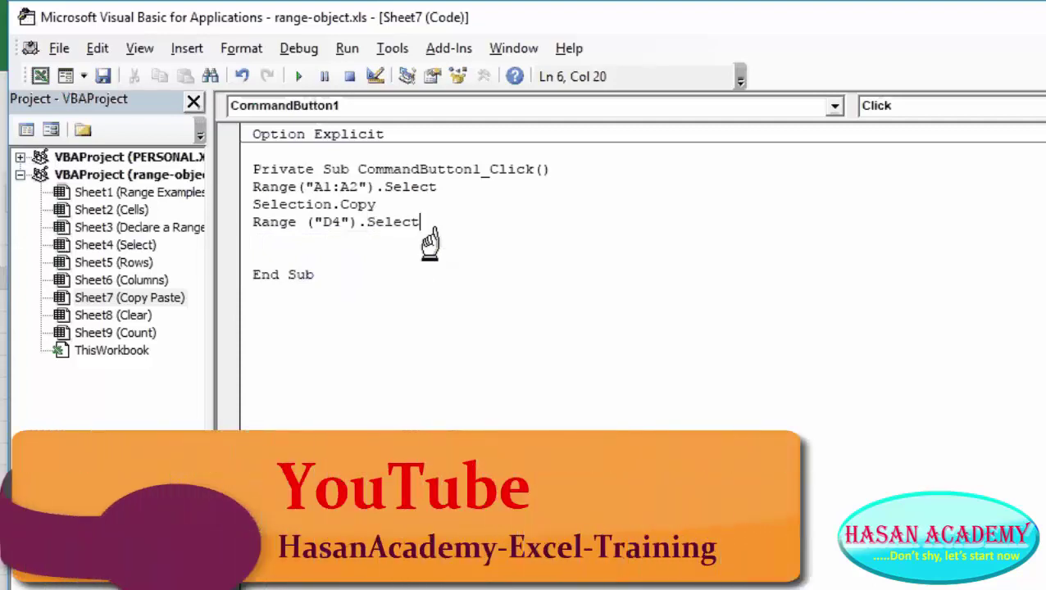
{"action": "key", "text": "Return"}
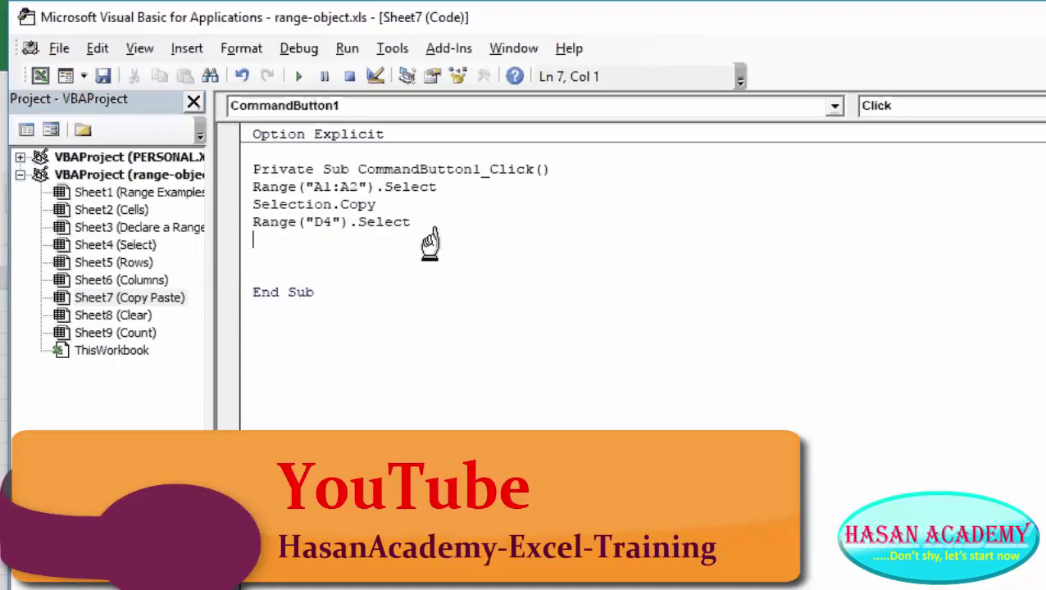
{"action": "type", "text": "A"}
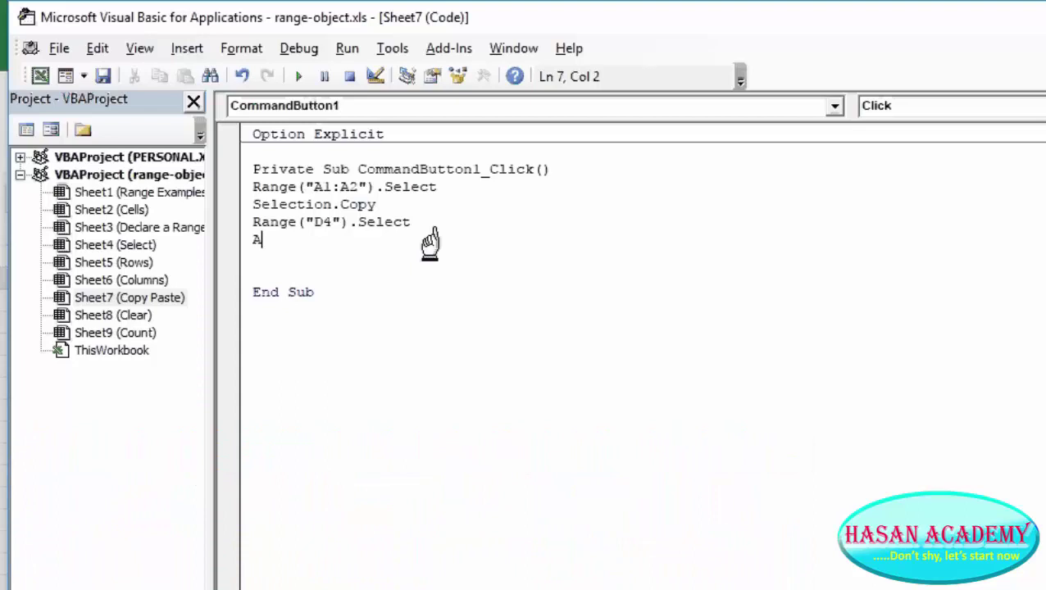
{"action": "type", "text": "ctiveShee"}
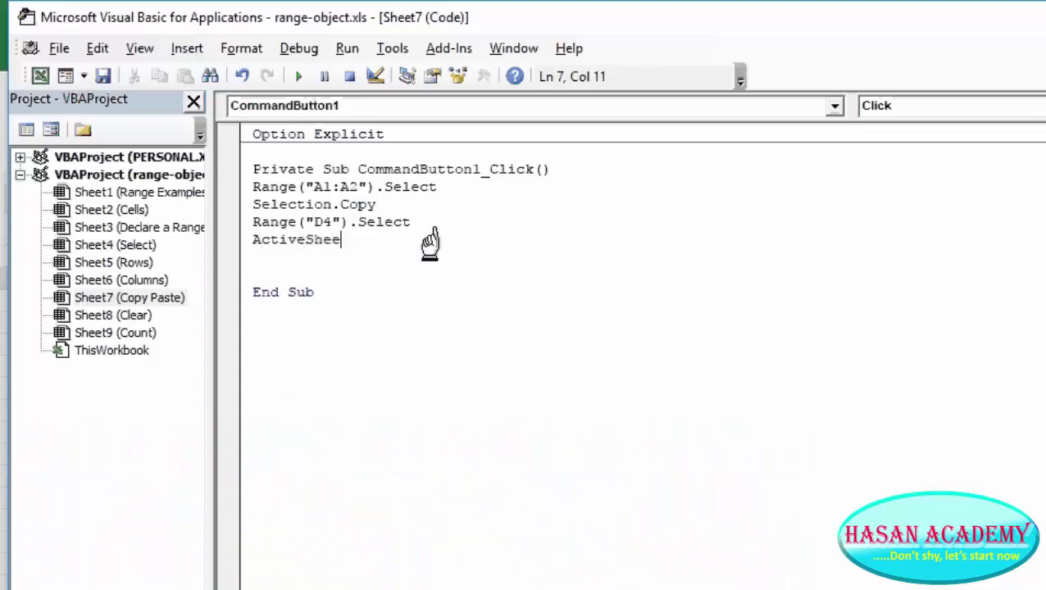
{"action": "type", "text": "t."}
{"action": "type", "text": "past"}
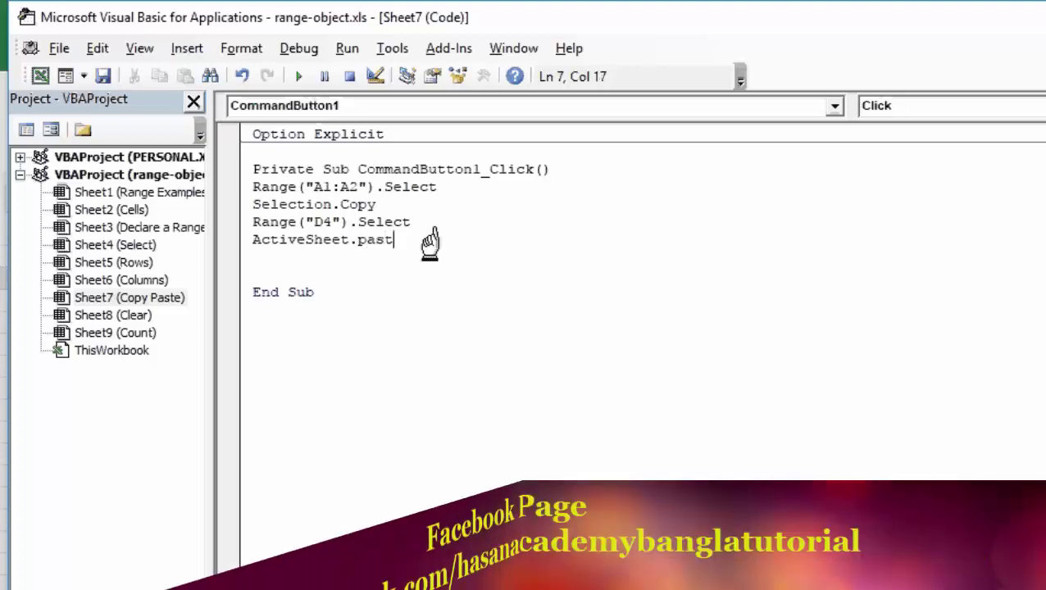
{"action": "type", "text": "e"}
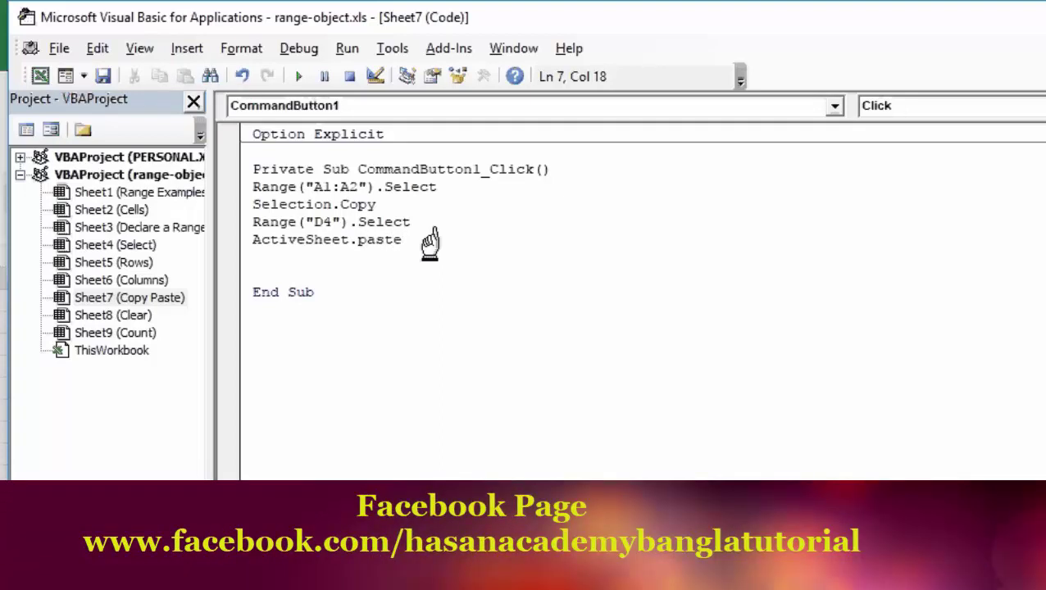
{"action": "key", "text": "Return"}
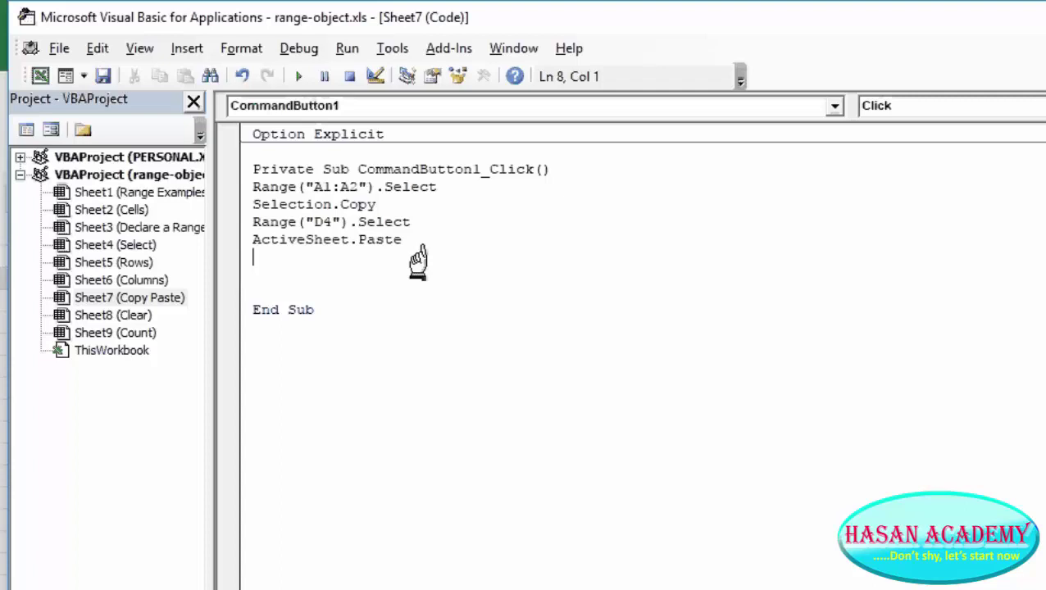
{"action": "left_click", "coordinate": [38, 76]}
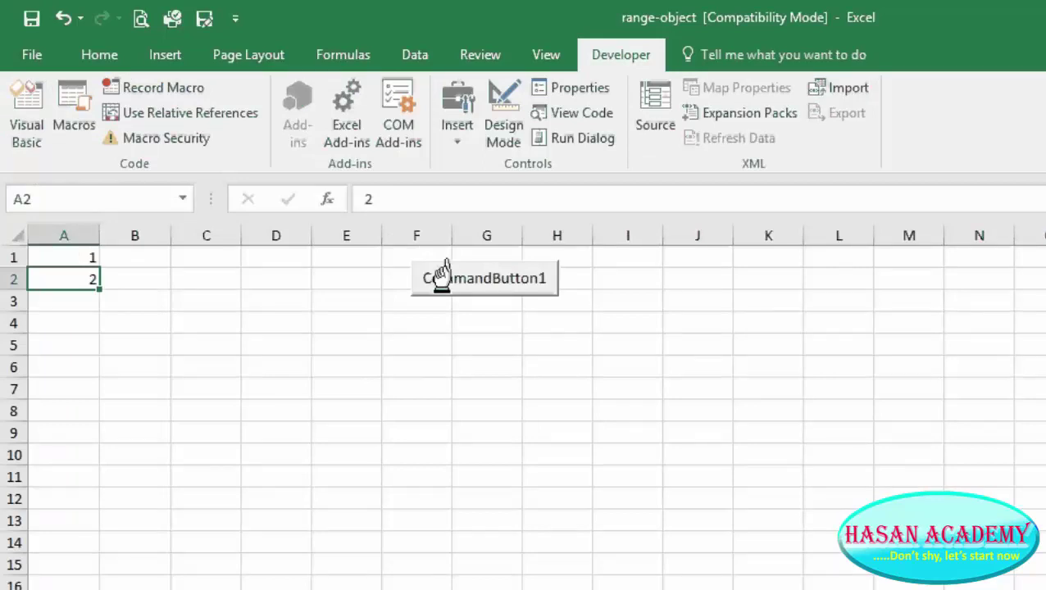
- Run CommandButton1 to copy A1:A2 into D4, review its code, then deselect the pasted cells
{"action": "left_click", "coordinate": [444, 266]}
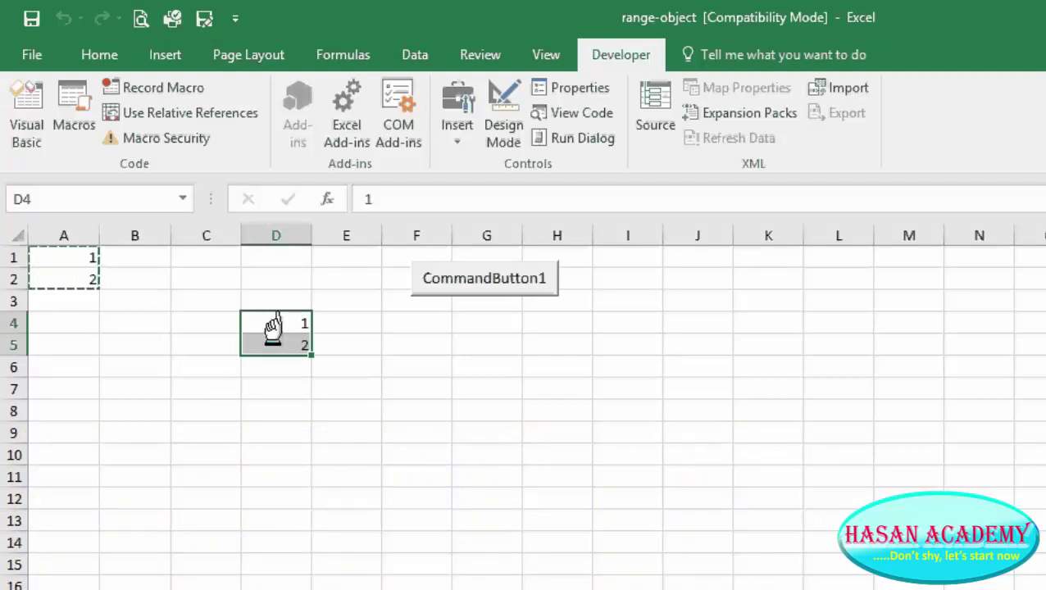
{"action": "left_click", "coordinate": [566, 113]}
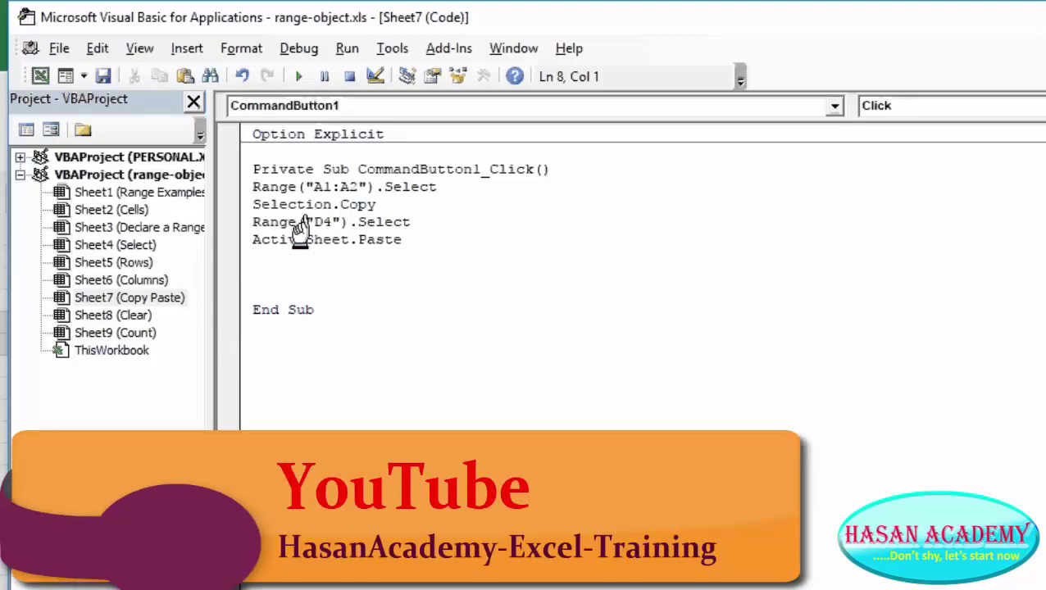
{"action": "left_click", "coordinate": [40, 76]}
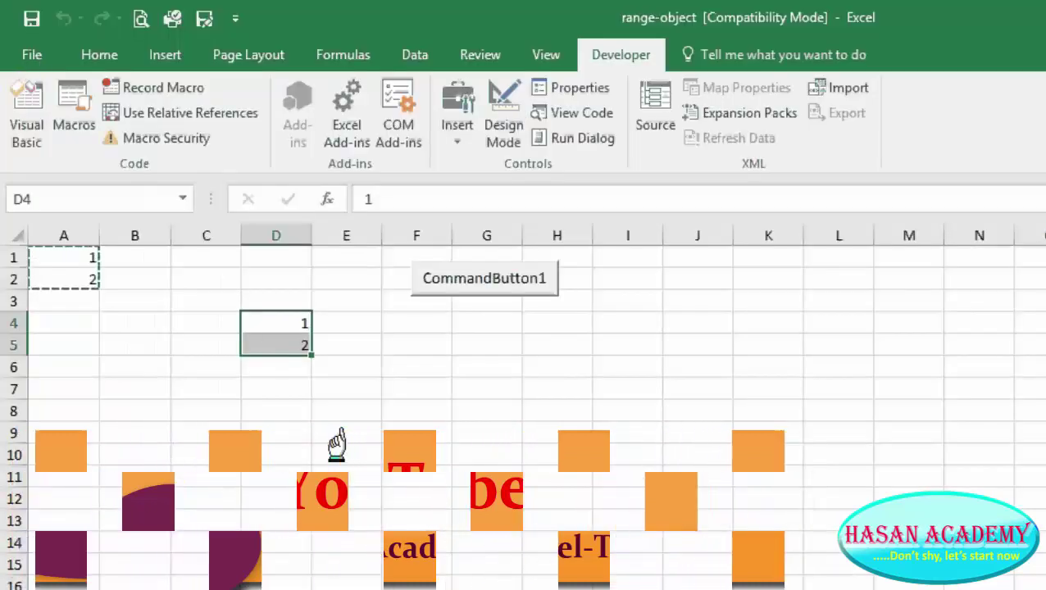
{"action": "left_click", "coordinate": [292, 560]}
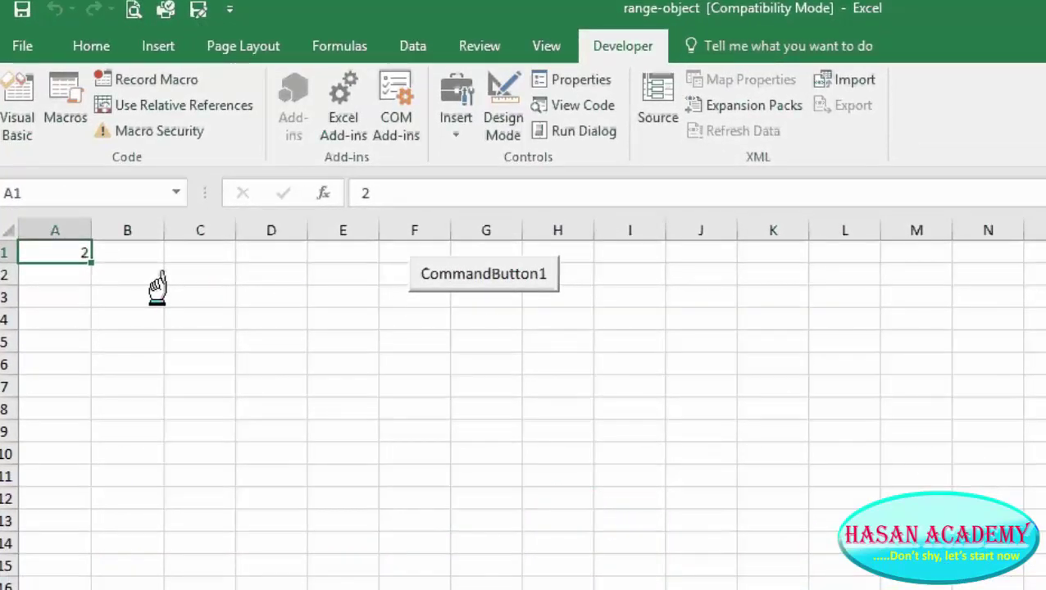
- Check the button's ClearContents code, then go back to the worksheet cells
{"action": "left_click", "coordinate": [572, 105]}
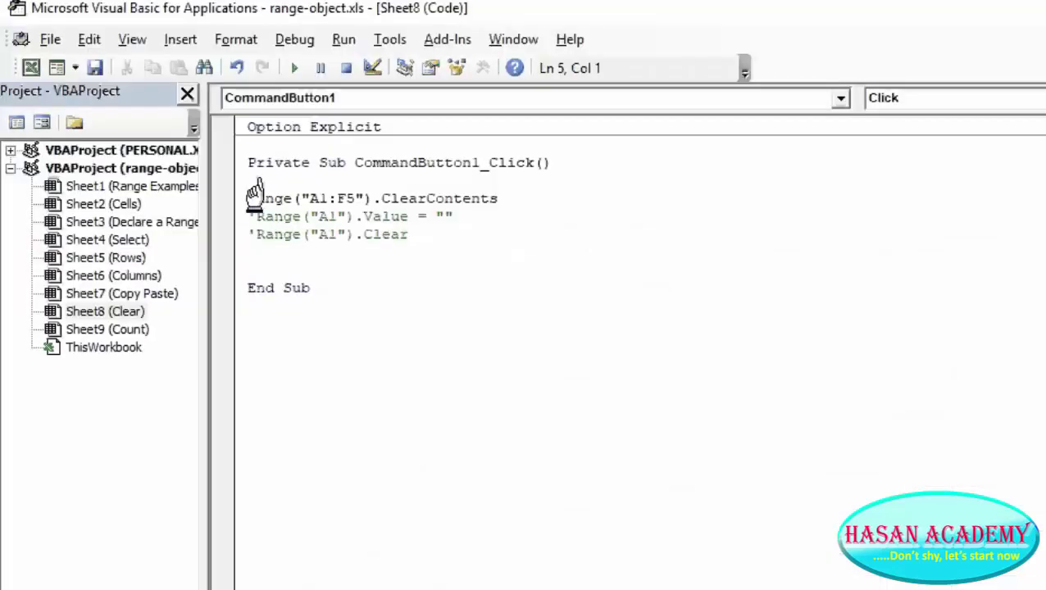
{"action": "left_click", "coordinate": [361, 269]}
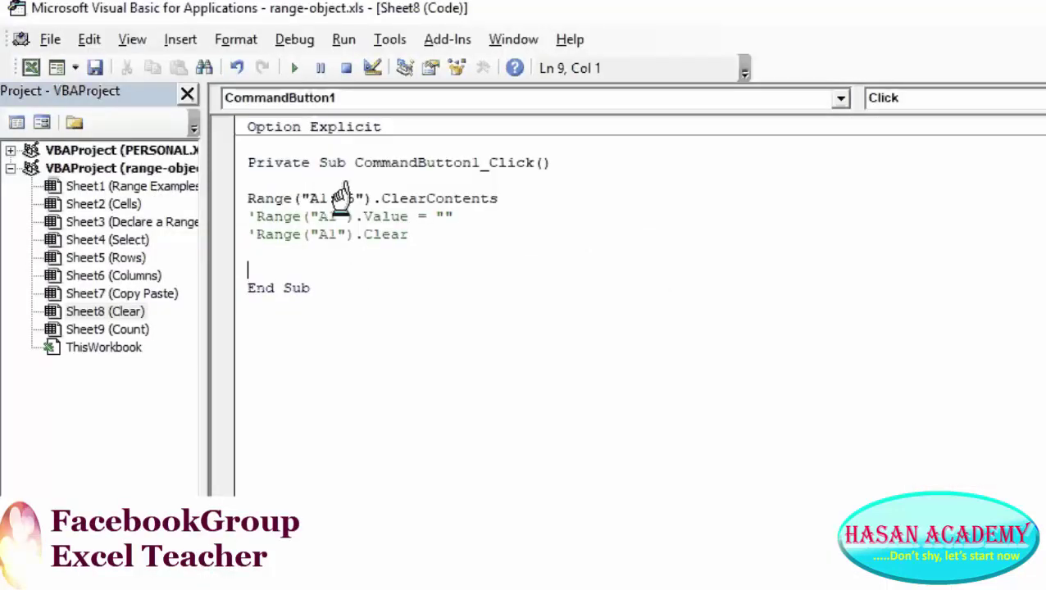
{"action": "left_click", "coordinate": [31, 68]}
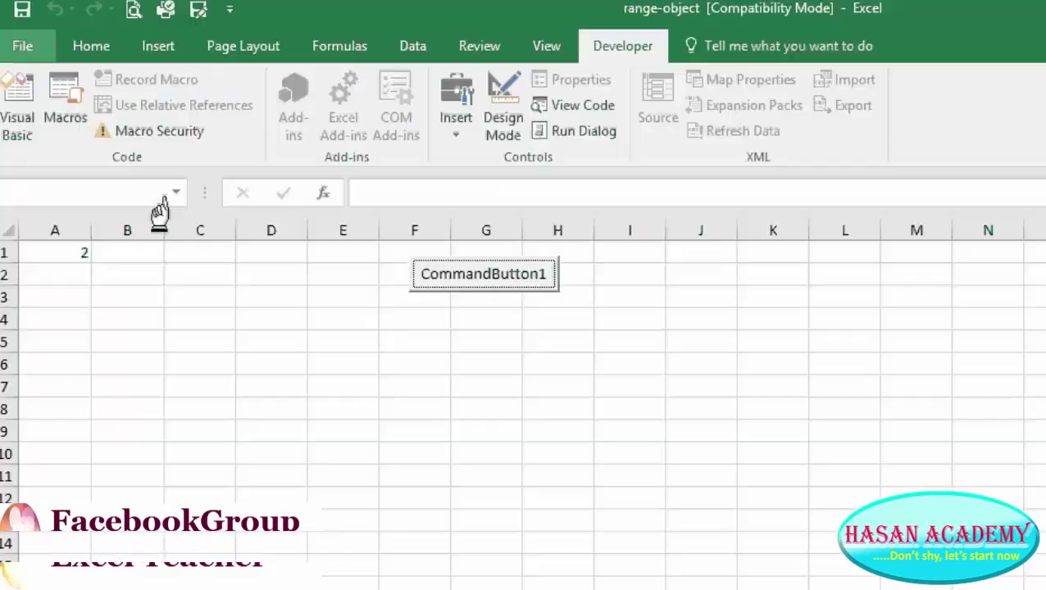
{"action": "left_click", "coordinate": [321, 318]}
{"action": "left_click", "coordinate": [386, 360]}
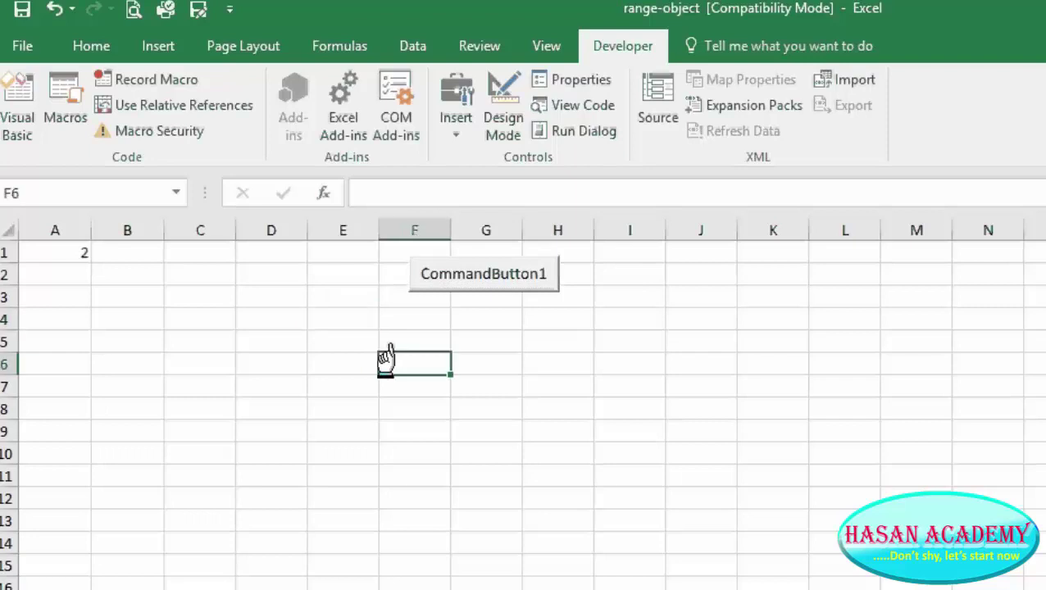
- Enter 6 in F5 and 8 in C4, then run CommandButton1 to clear A1:F5
{"action": "left_click", "coordinate": [390, 344]}
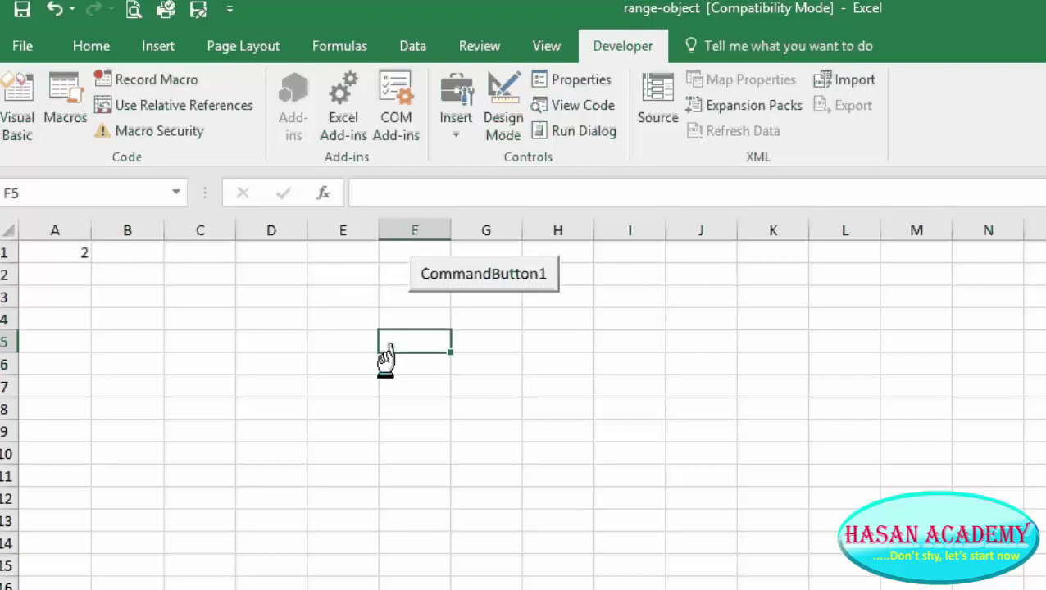
{"action": "type", "text": "6"}
{"action": "key", "text": "Up"}
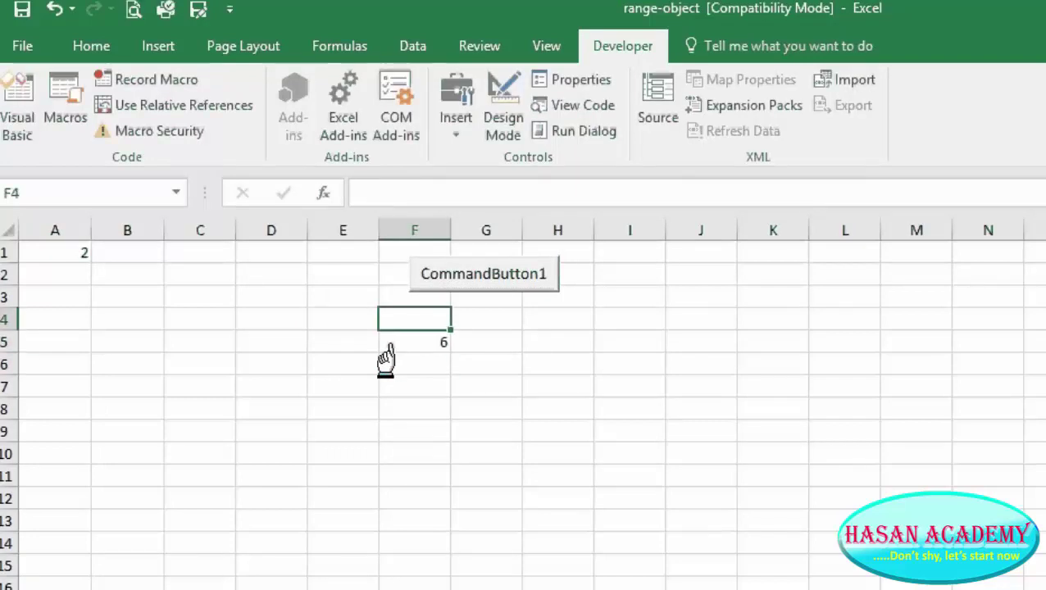
{"action": "key", "text": "Left"}
{"action": "key", "text": "Left"}
{"action": "key", "text": "Left"}
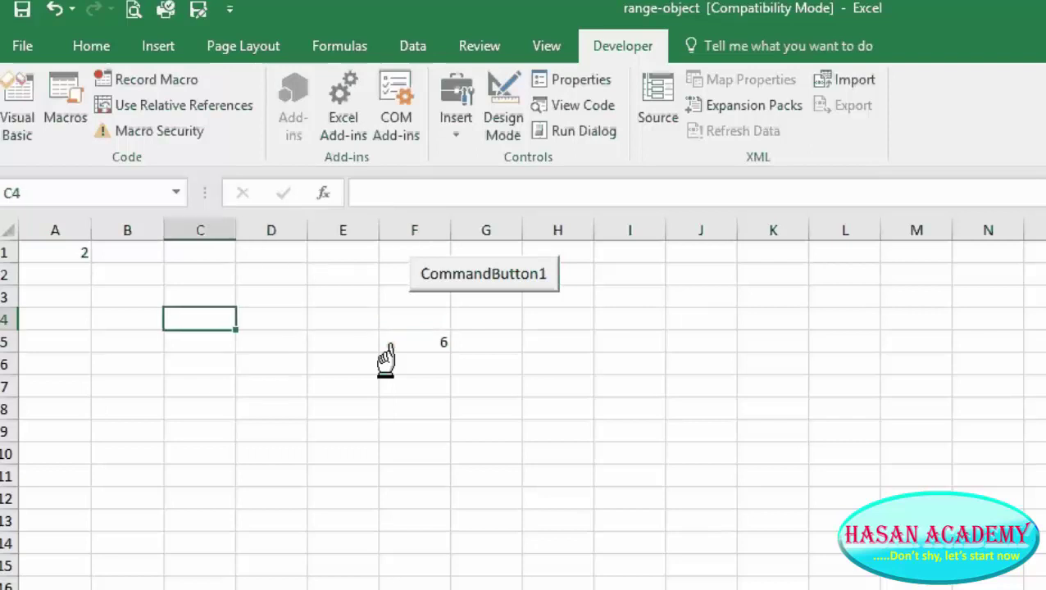
{"action": "type", "text": "8"}
{"action": "left_click", "coordinate": [452, 474]}
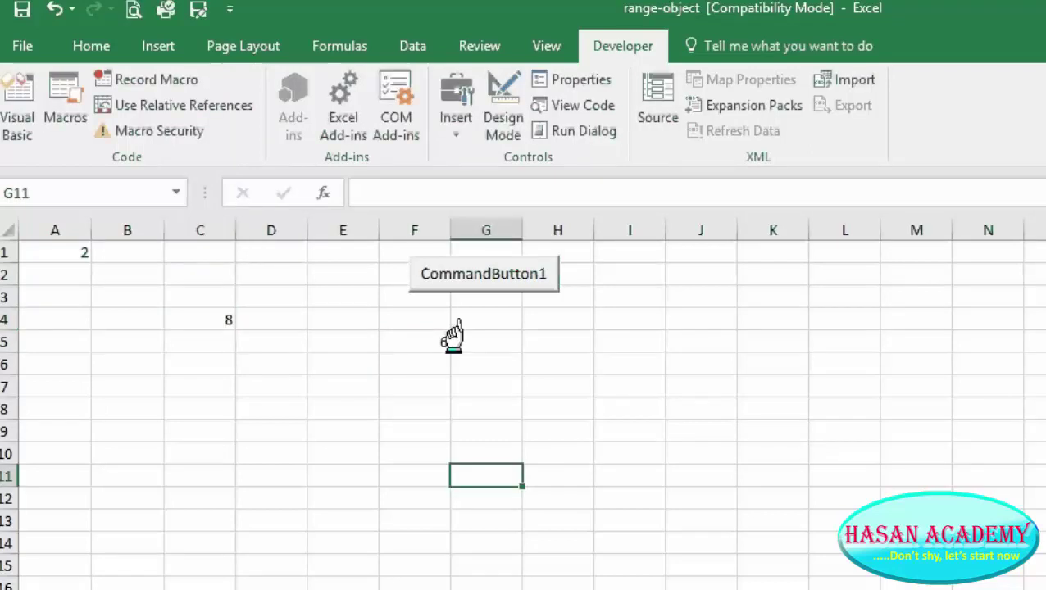
{"action": "left_click", "coordinate": [457, 273]}
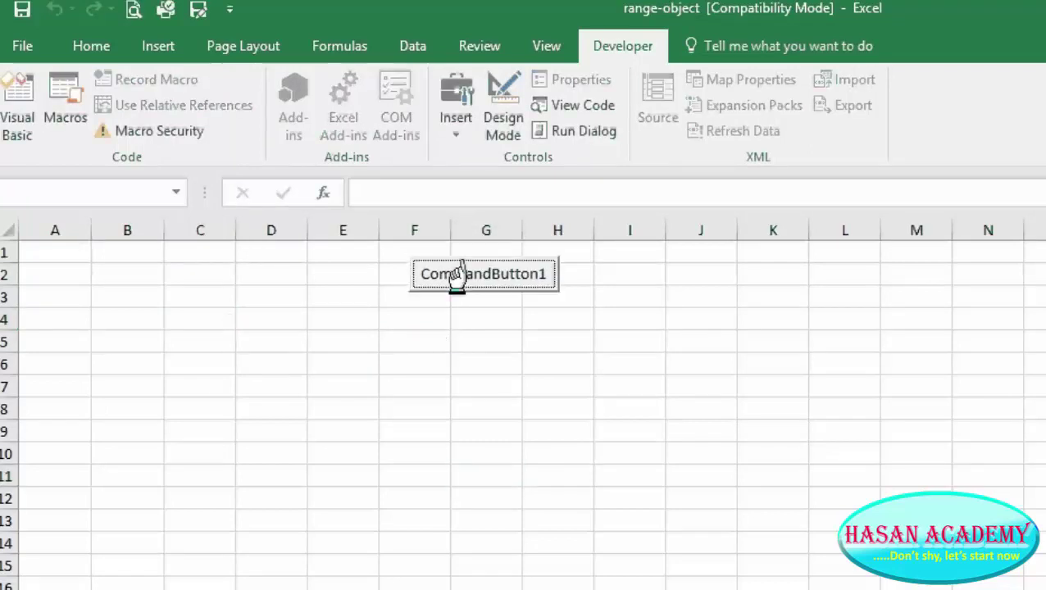
{"action": "left_click", "coordinate": [574, 105]}
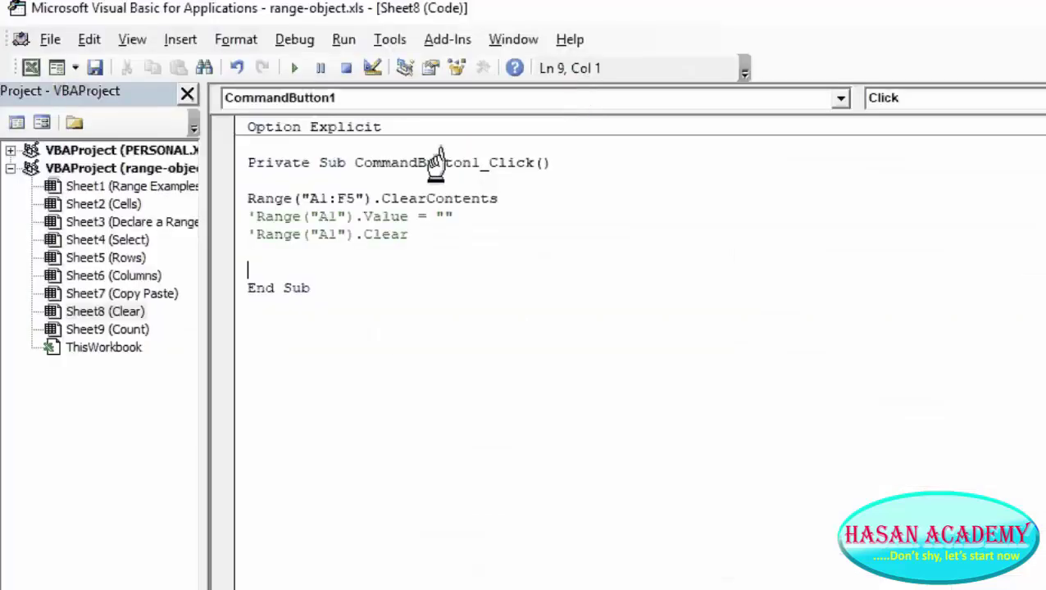
- Comment out Range("A1:F5").ClearContents and uncomment Range("A1").Value = ""
{"action": "left_click", "coordinate": [249, 197]}
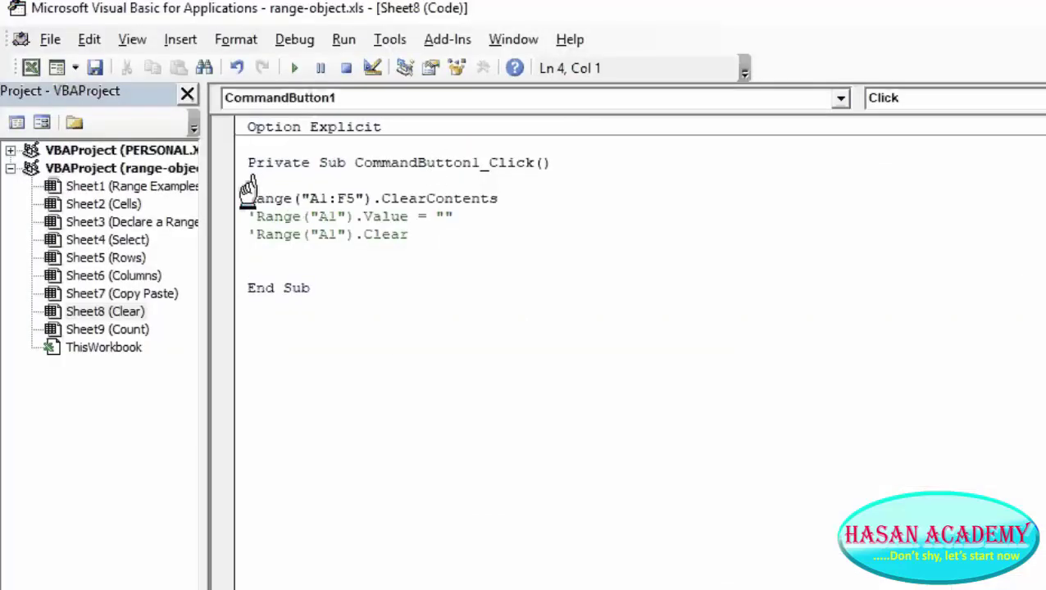
{"action": "key", "text": "Down"}
{"action": "type", "text": "'"}
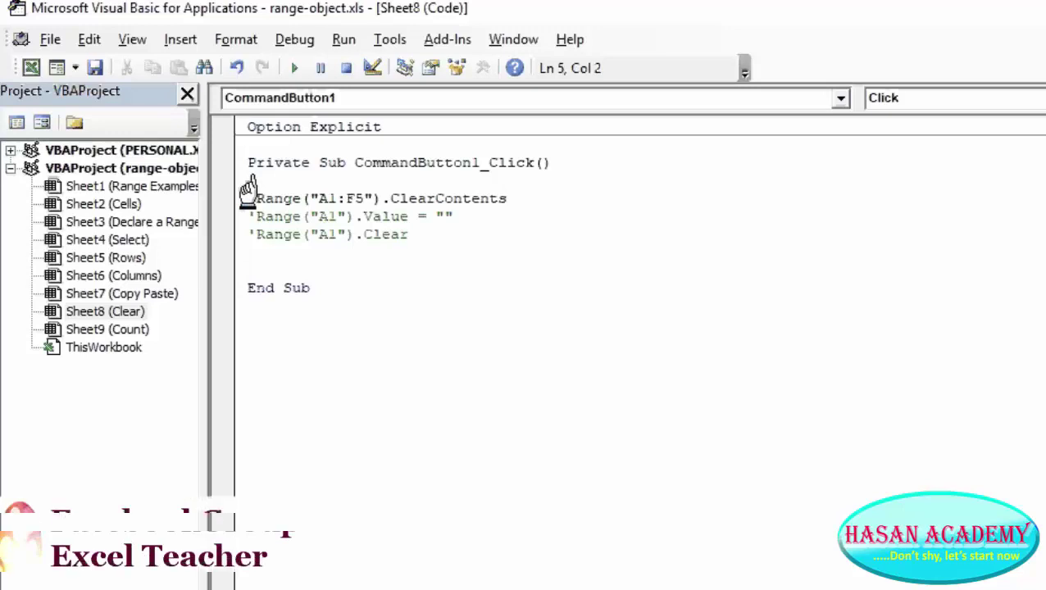
{"action": "key", "text": "Down"}
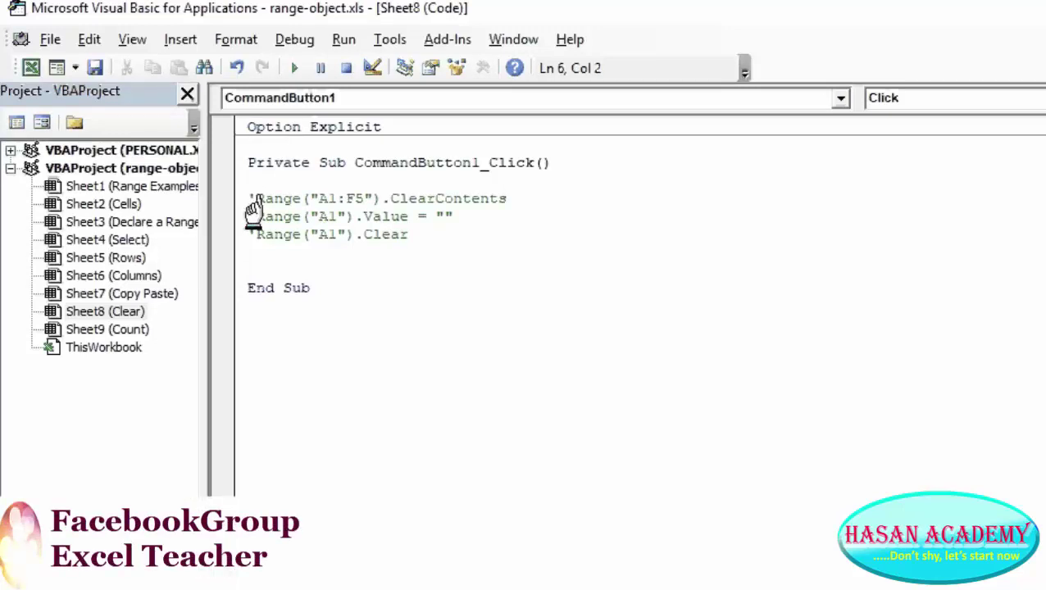
{"action": "key", "text": "BackSpace"}
{"action": "left_click", "coordinate": [371, 322]}
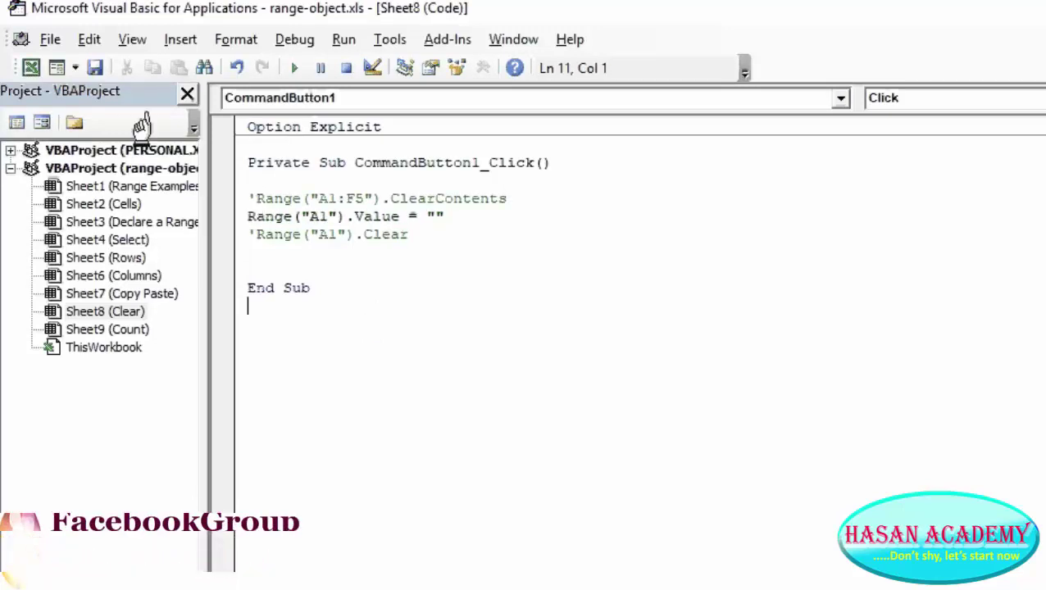
- Enter 3 in A1 and run CommandButton1 to empty it
{"action": "left_click", "coordinate": [37, 66]}
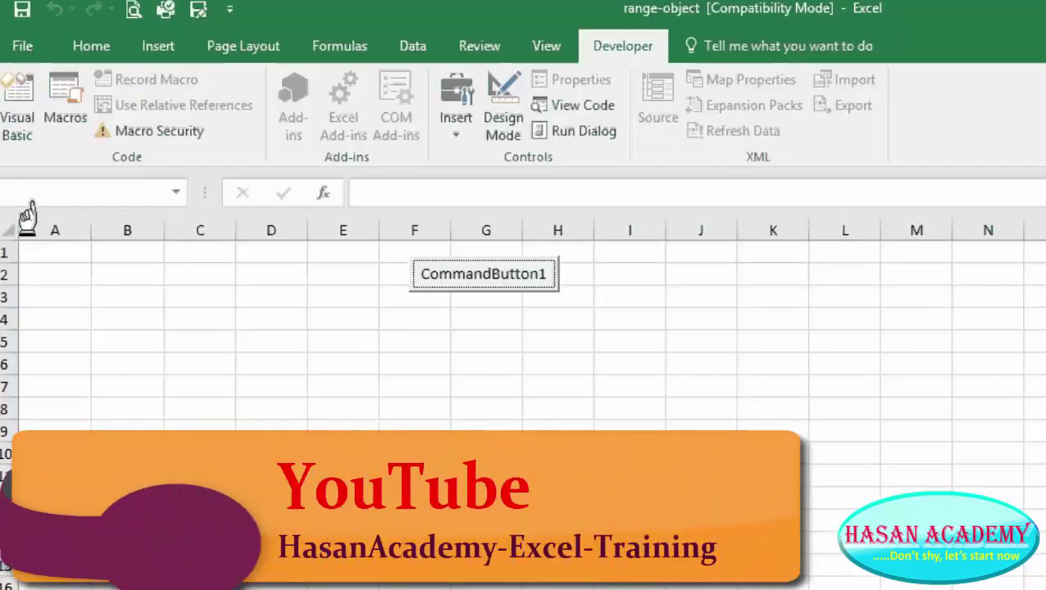
{"action": "left_click", "coordinate": [37, 252]}
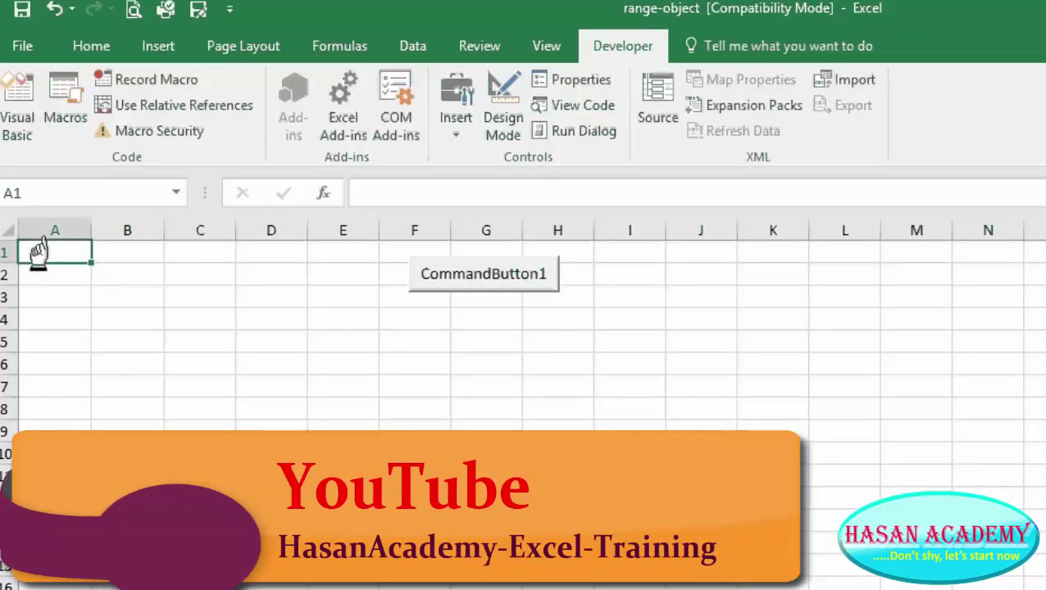
{"action": "type", "text": "3"}
{"action": "left_click", "coordinate": [229, 364]}
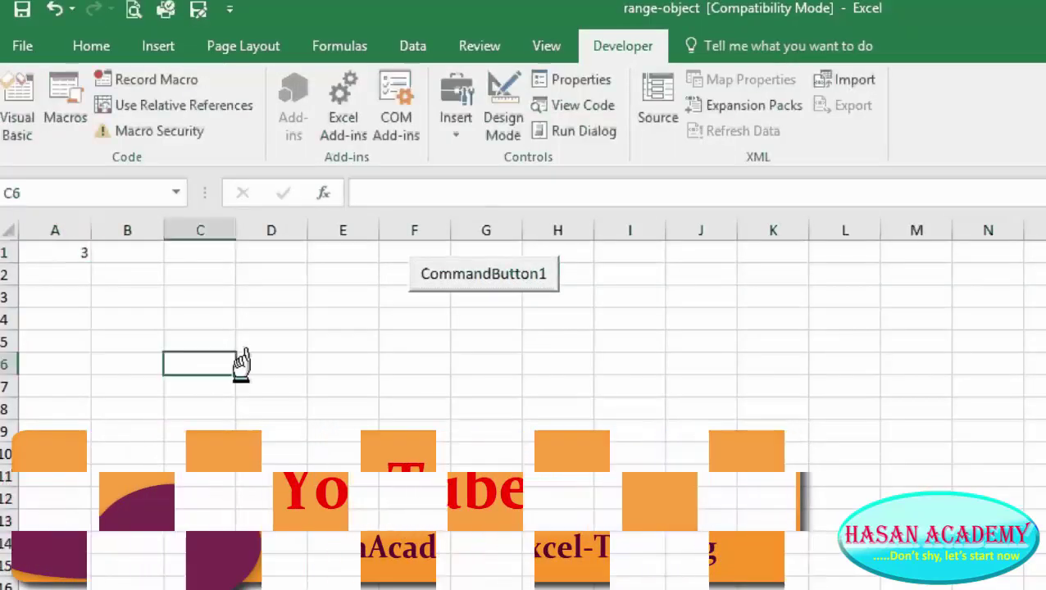
{"action": "left_click", "coordinate": [487, 279]}
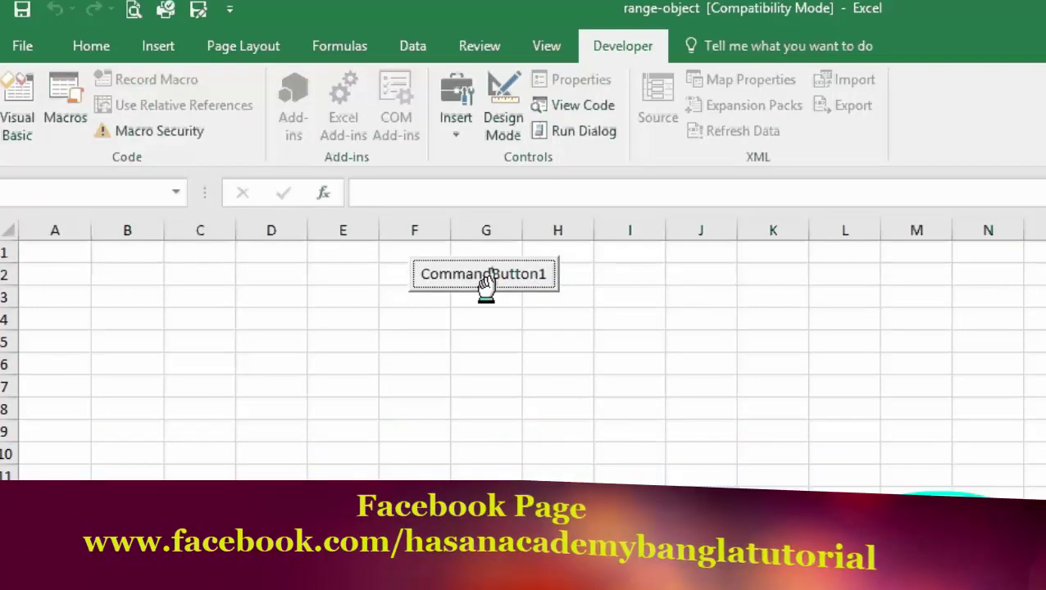
- Comment out the Range("A1").Value = "" line and uncomment Range("A1").Clear
{"action": "left_click", "coordinate": [547, 106]}
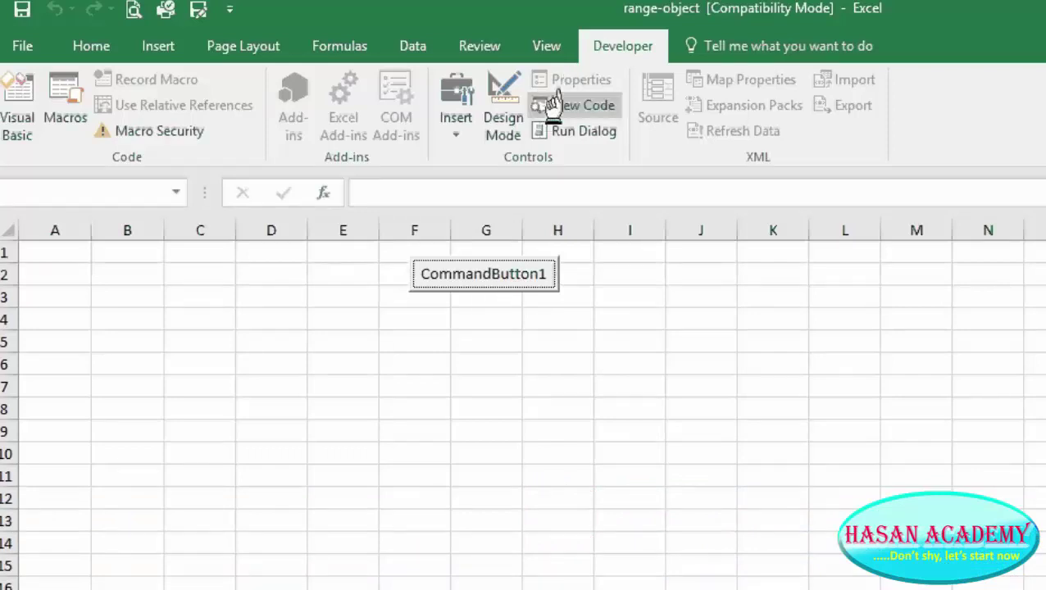
{"action": "left_click", "coordinate": [249, 216]}
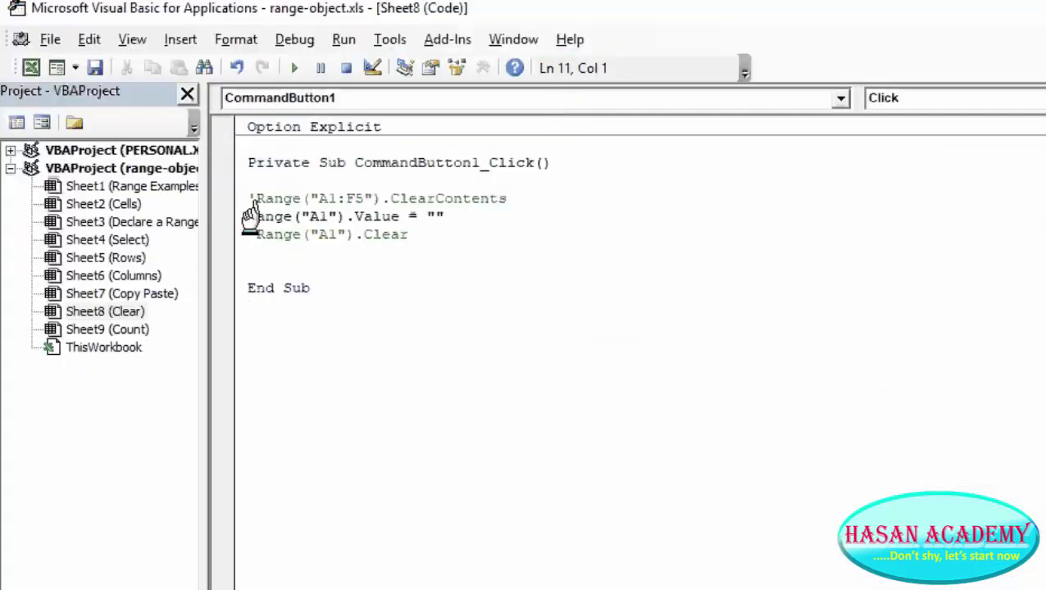
{"action": "key", "text": "Delete"}
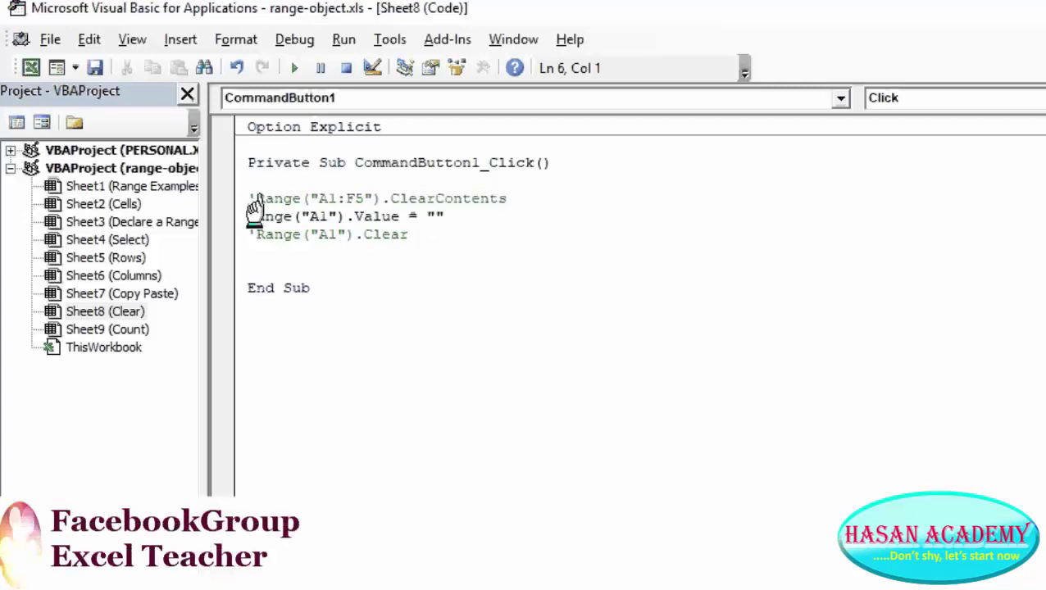
{"action": "type", "text": "'"}
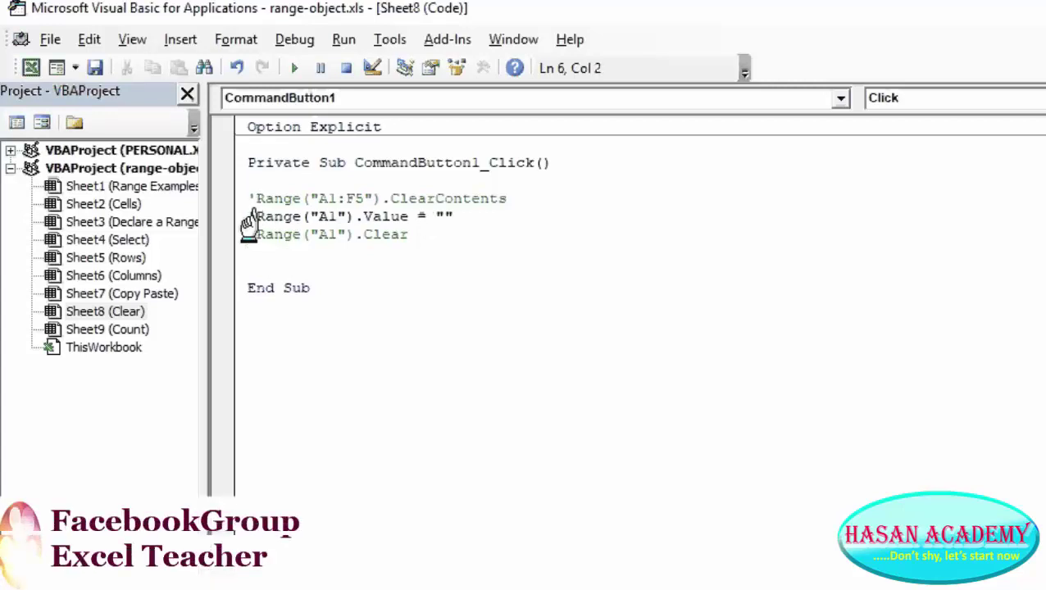
{"action": "key", "text": "Down"}
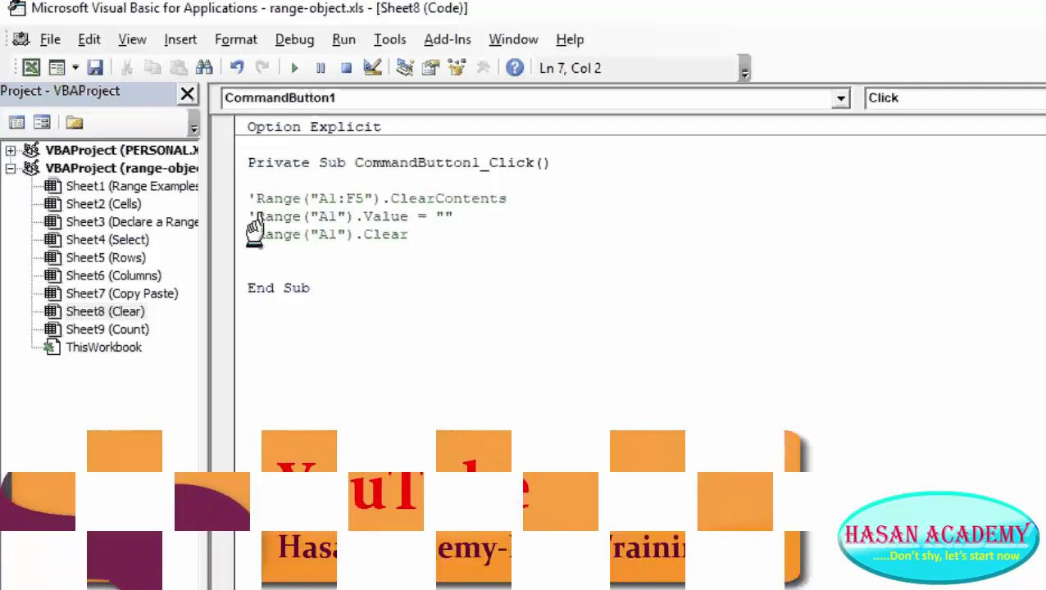
{"action": "key", "text": "BackSpace"}
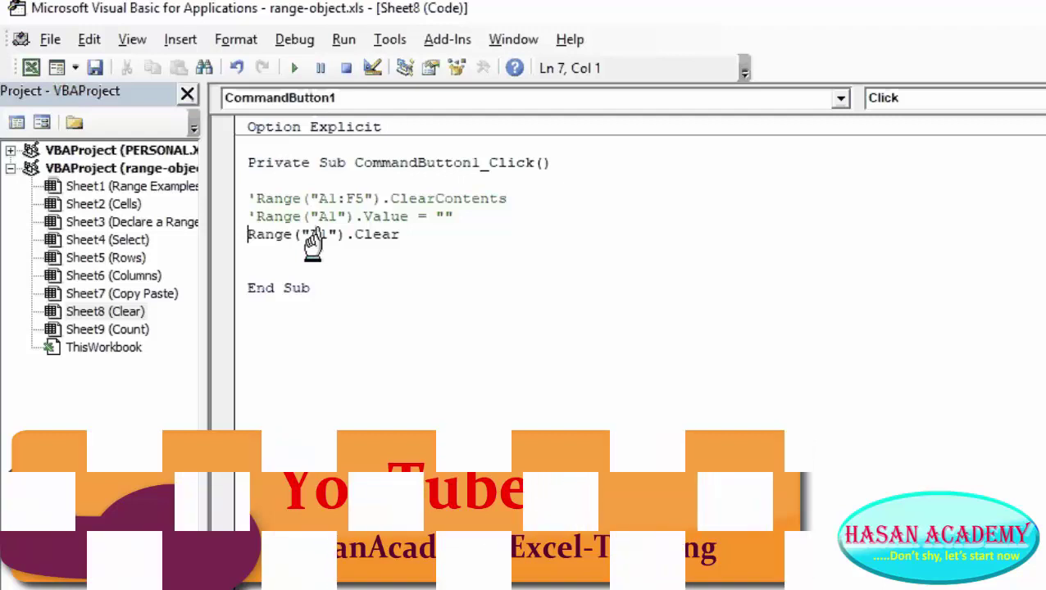
{"action": "key", "text": "Down"}
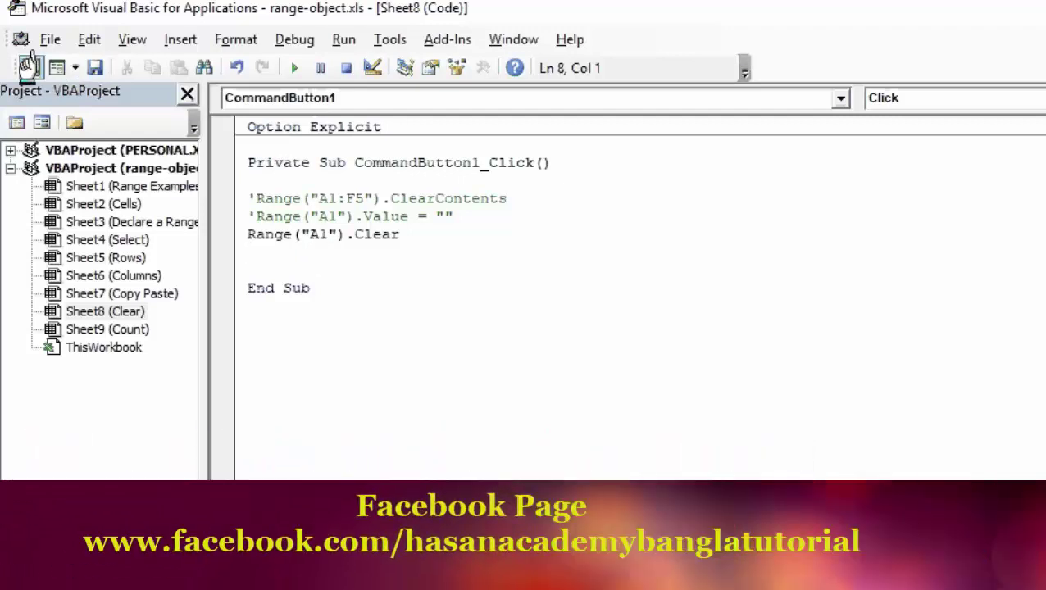
- Enter 7 in A1 and run CommandButton1 to clear it with Range("A1").Clear
{"action": "left_click", "coordinate": [29, 68]}
{"action": "left_click", "coordinate": [55, 250]}
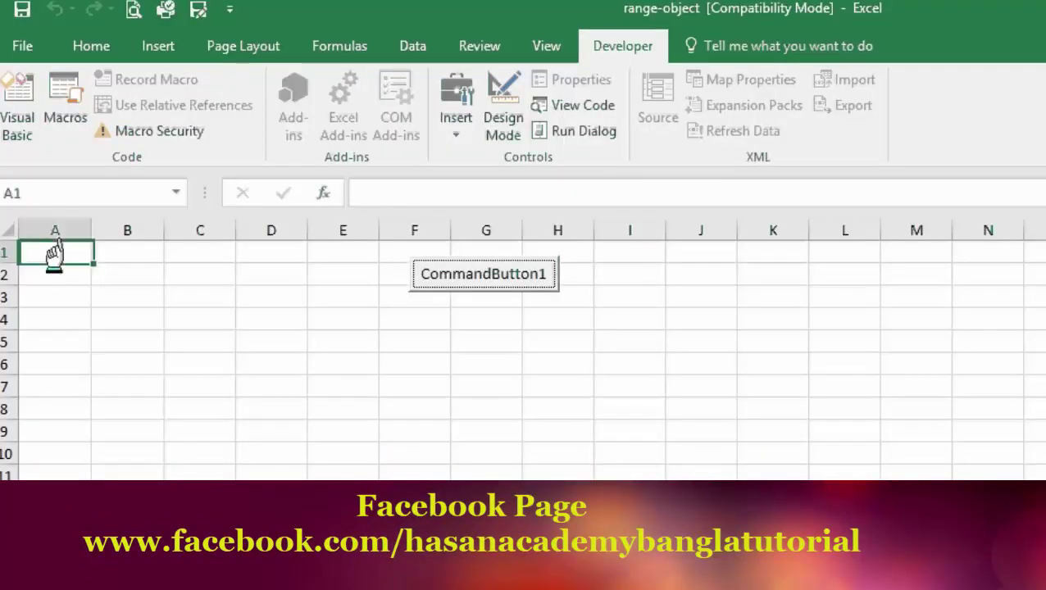
{"action": "type", "text": "7"}
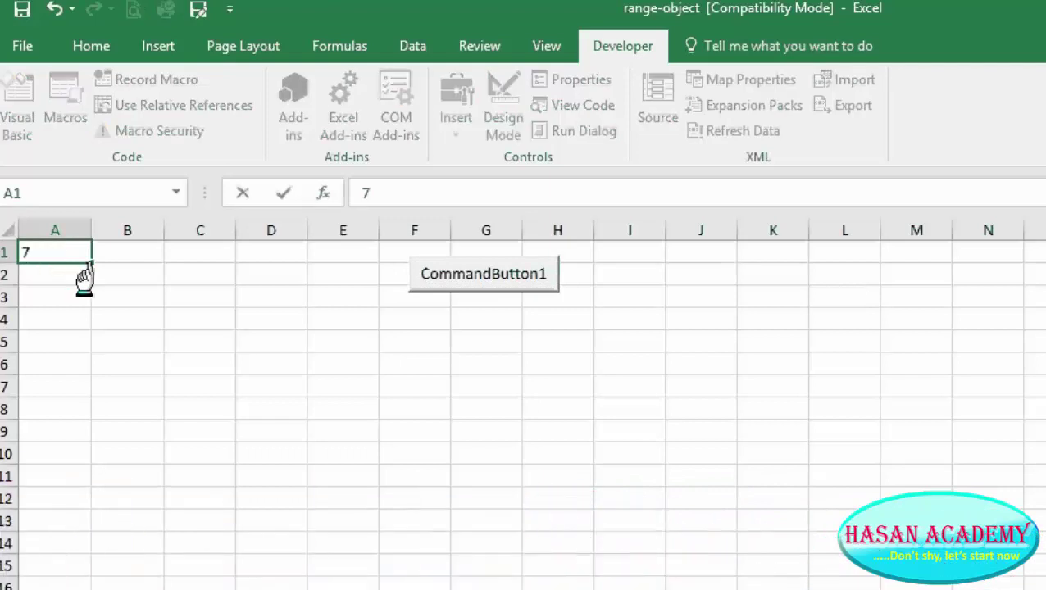
{"action": "left_click", "coordinate": [205, 389]}
{"action": "left_click", "coordinate": [485, 283]}
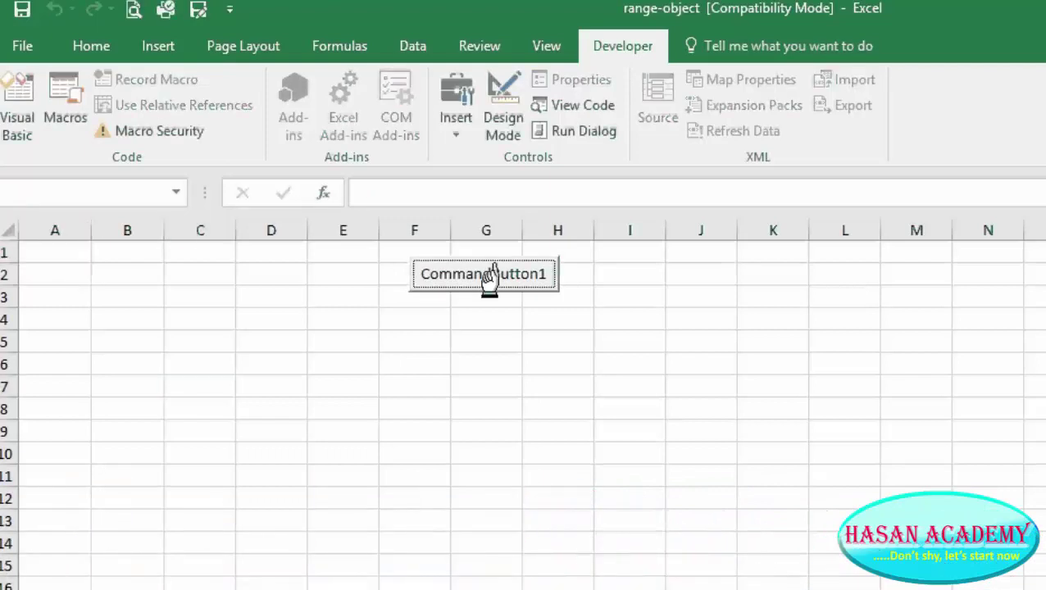
{"action": "left_click", "coordinate": [578, 108]}
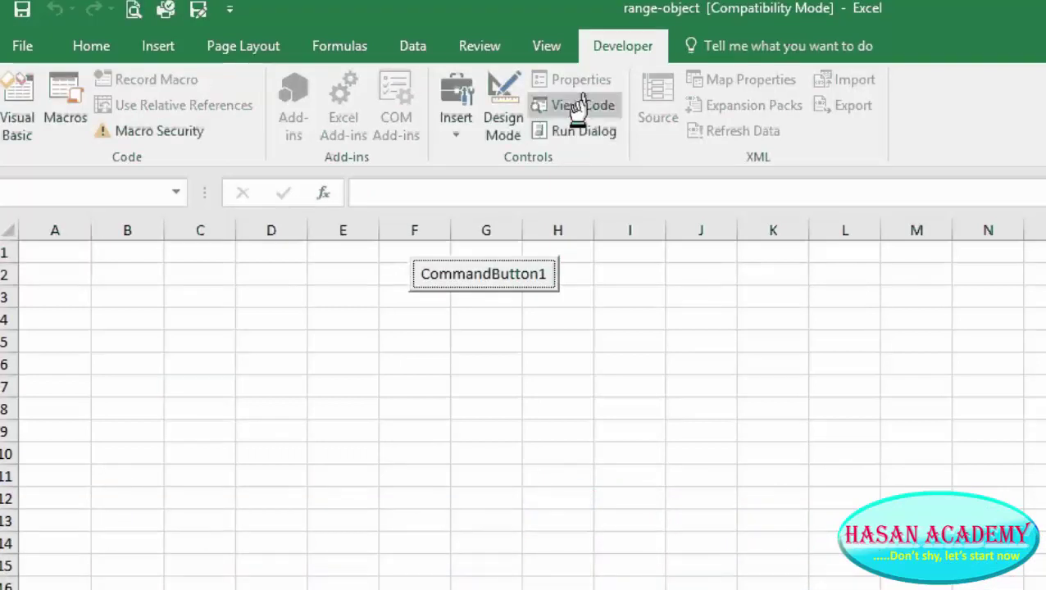
- Place the cursor on line 9 of the CommandButton1_Click code
{"action": "left_click", "coordinate": [533, 267]}
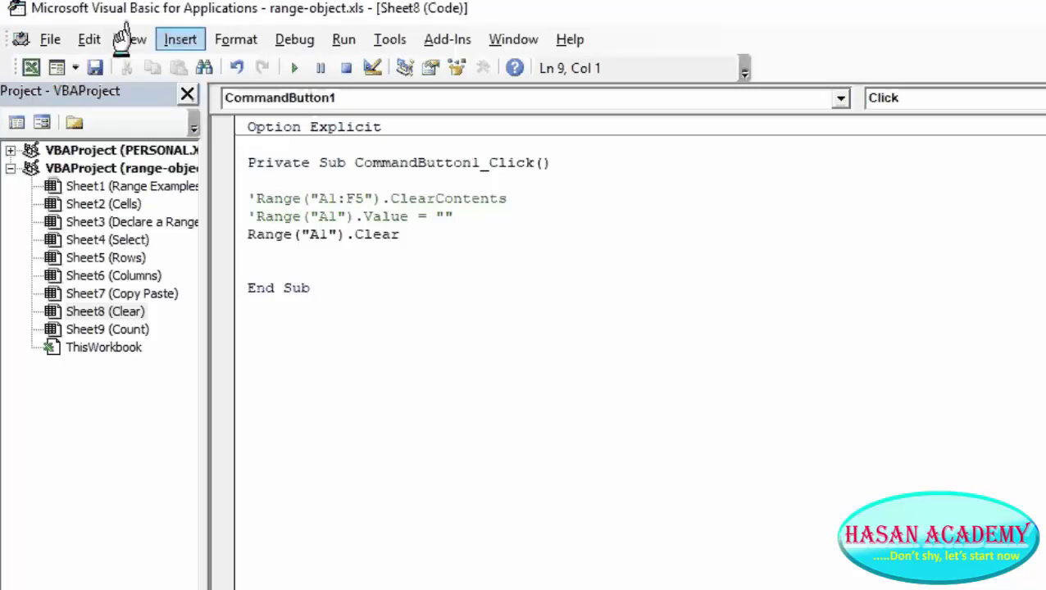
- On the Count sheet, select cells around A1:C4, then view Sheet9's CommandButton1_Click code with MsgBox example.Count
{"action": "left_click", "coordinate": [27, 69]}
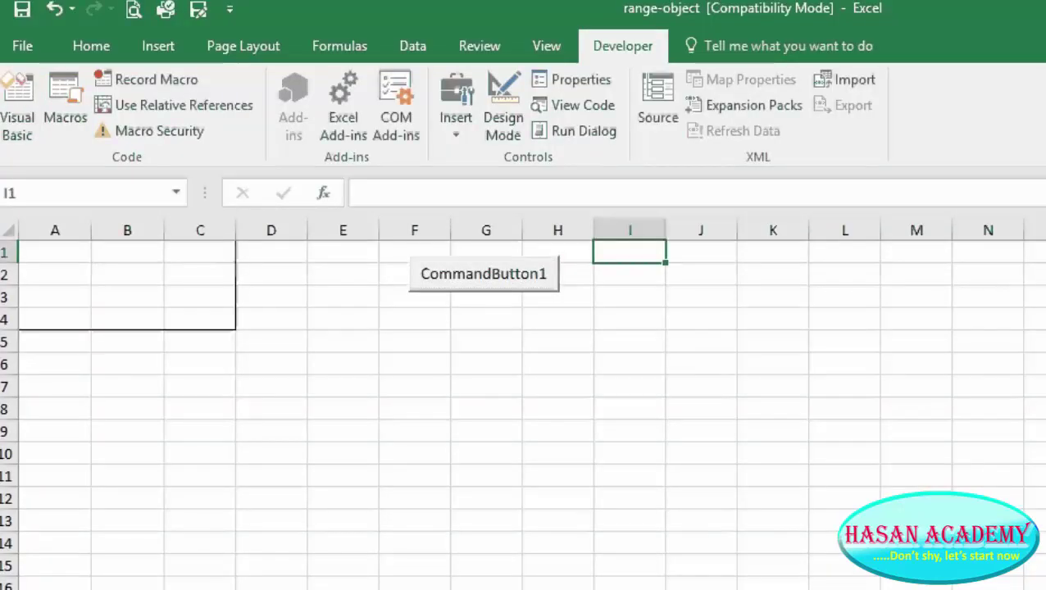
{"action": "left_click", "coordinate": [283, 566]}
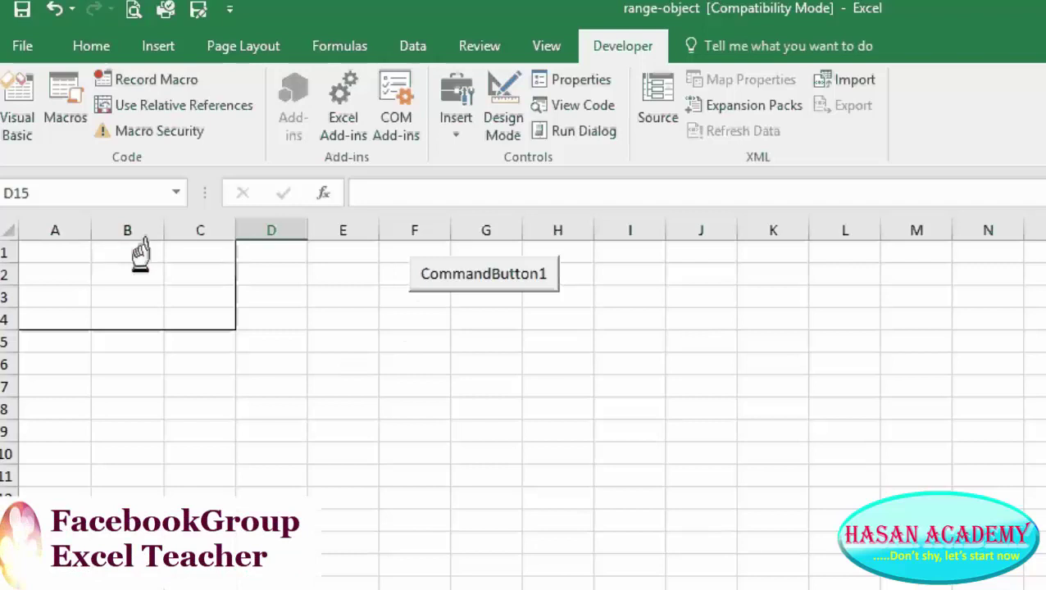
{"action": "left_click", "coordinate": [199, 315]}
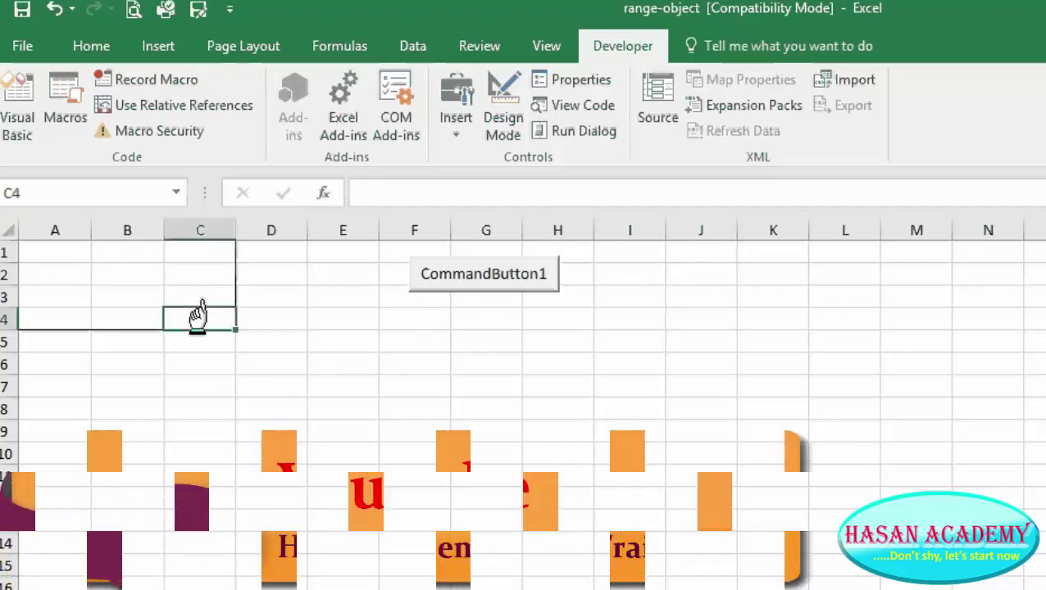
{"action": "key", "text": "alt+F11"}
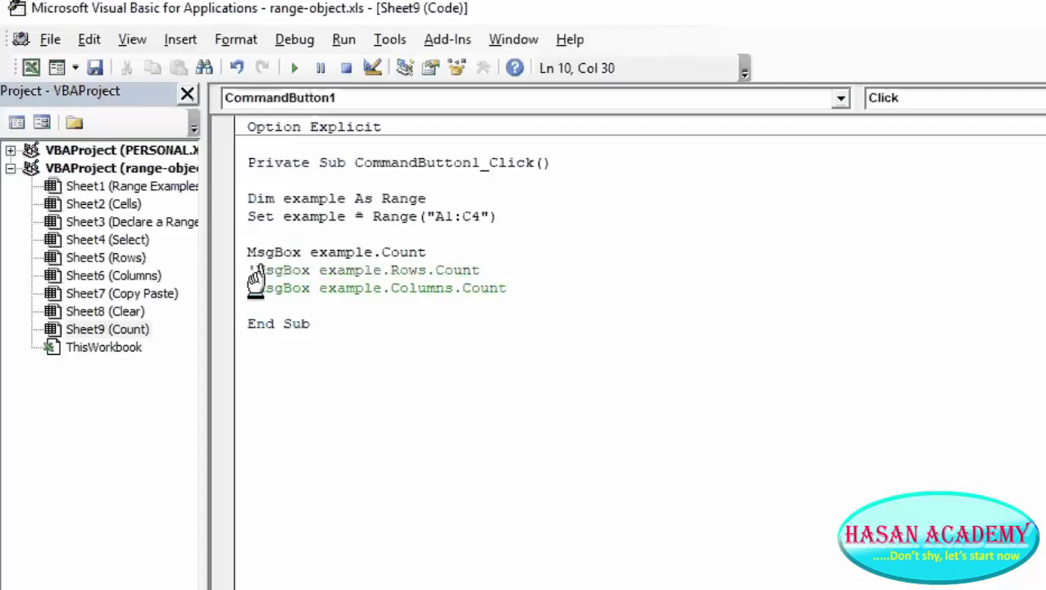
{"action": "left_click", "coordinate": [26, 66]}
{"action": "left_click", "coordinate": [478, 275]}
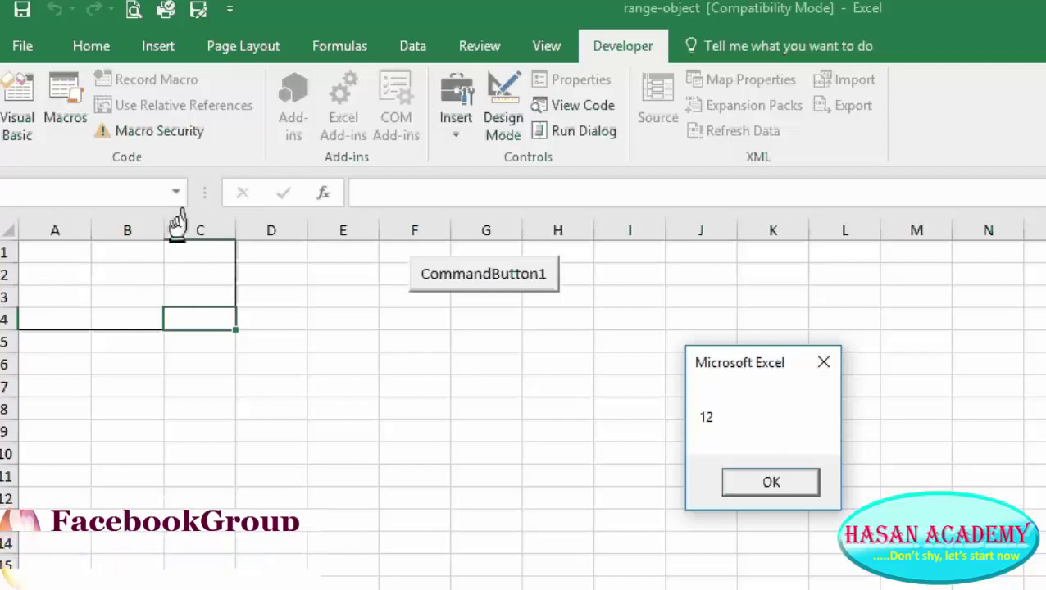
{"action": "left_click", "coordinate": [738, 483]}
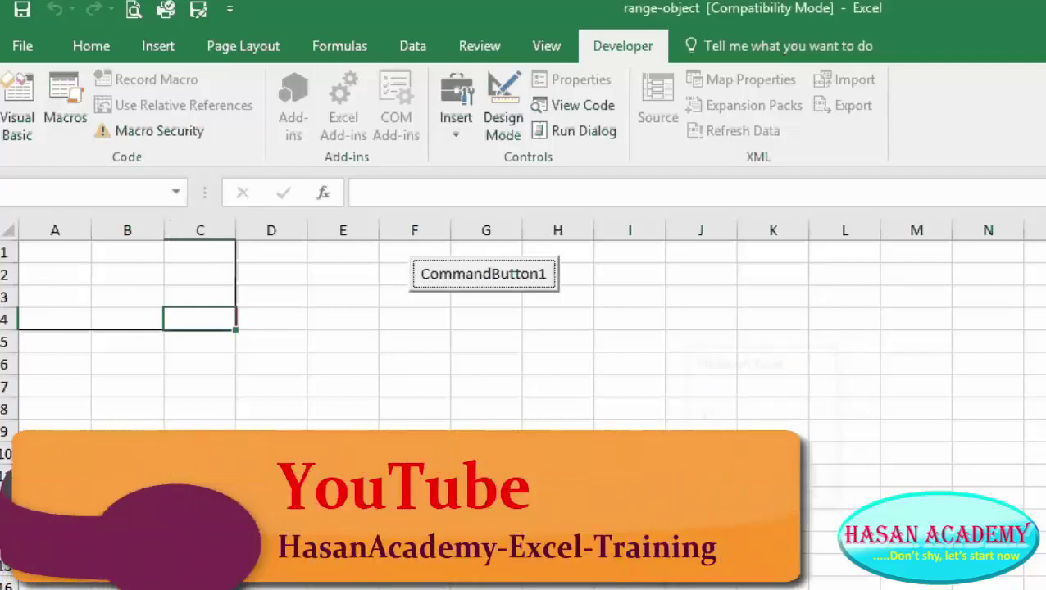
{"action": "left_click", "coordinate": [562, 105]}
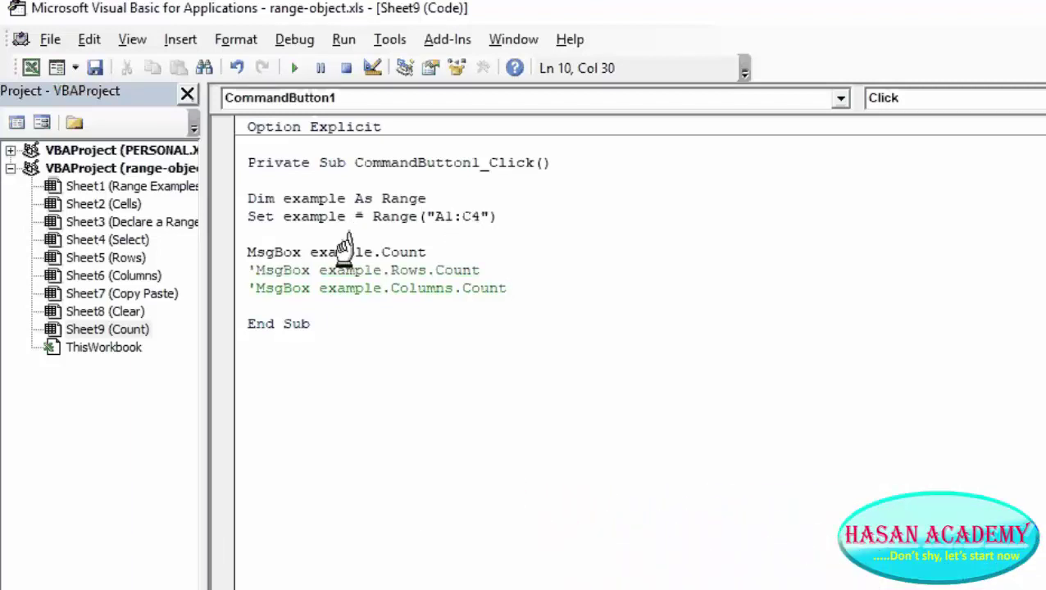
- Comment out MsgBox example.Count and uncomment MsgBox example.Rows.Count in the click code
{"action": "left_click", "coordinate": [419, 248]}
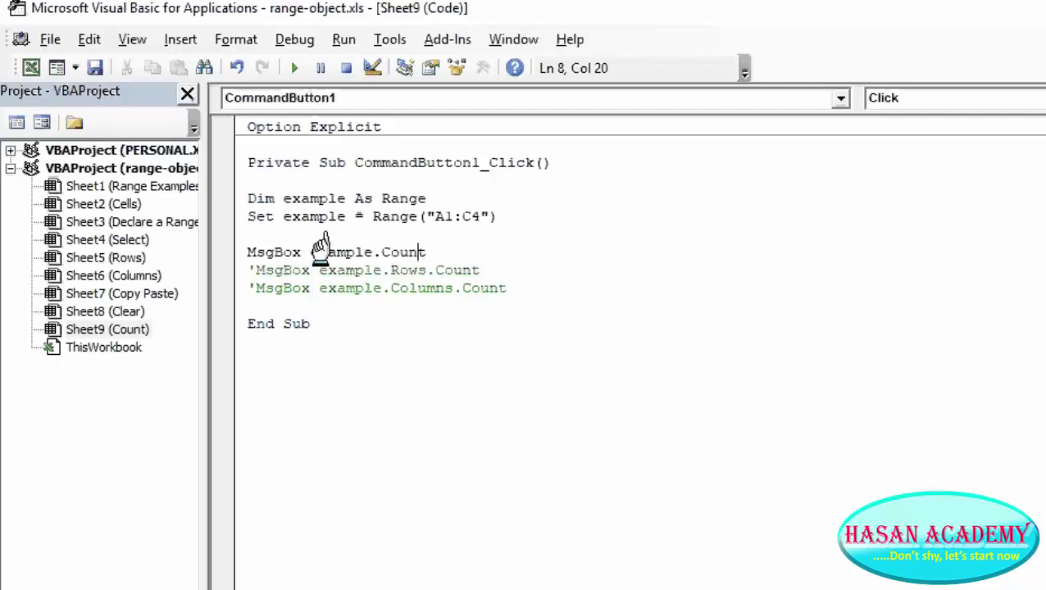
{"action": "left_click", "coordinate": [247, 248]}
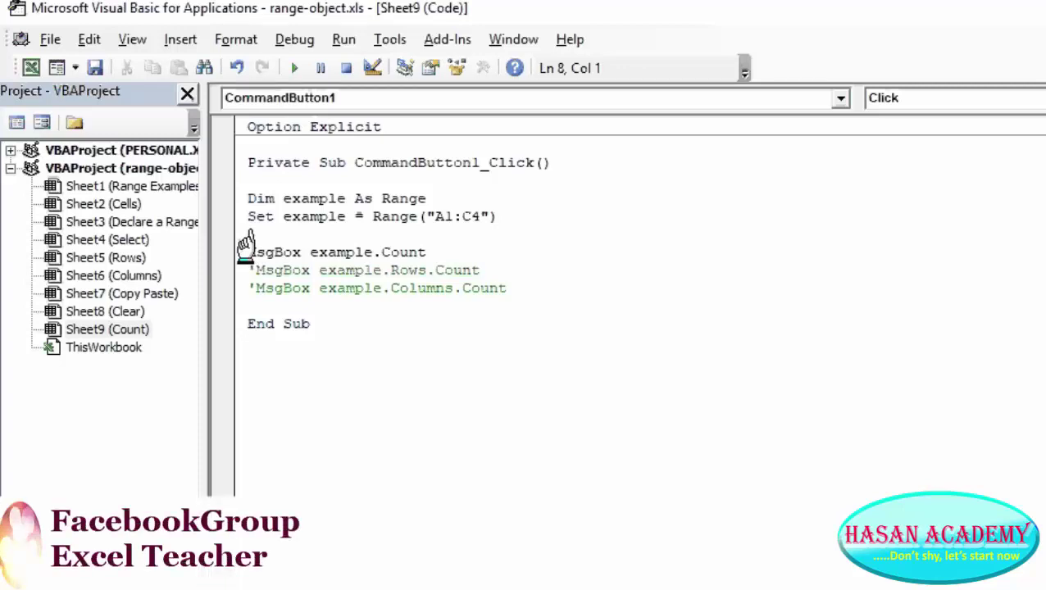
{"action": "type", "text": "'"}
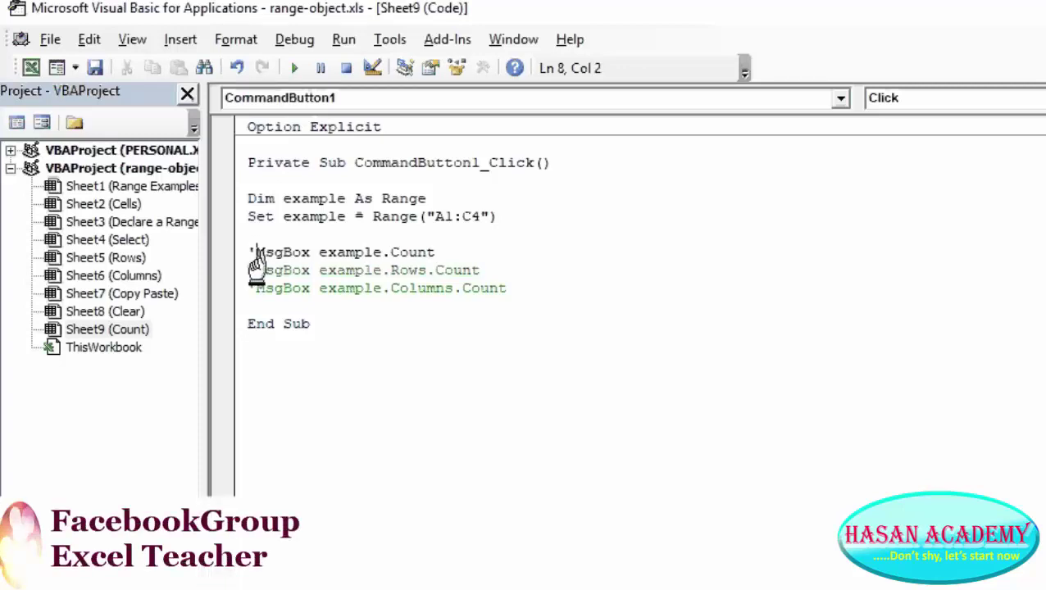
{"action": "left_click", "coordinate": [256, 268]}
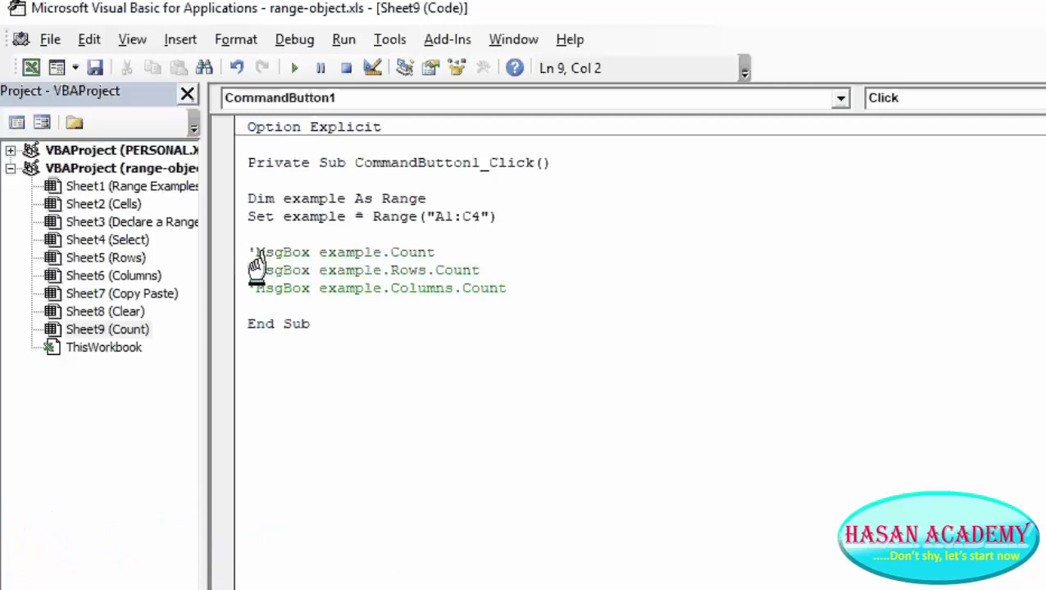
{"action": "key", "text": "BackSpace"}
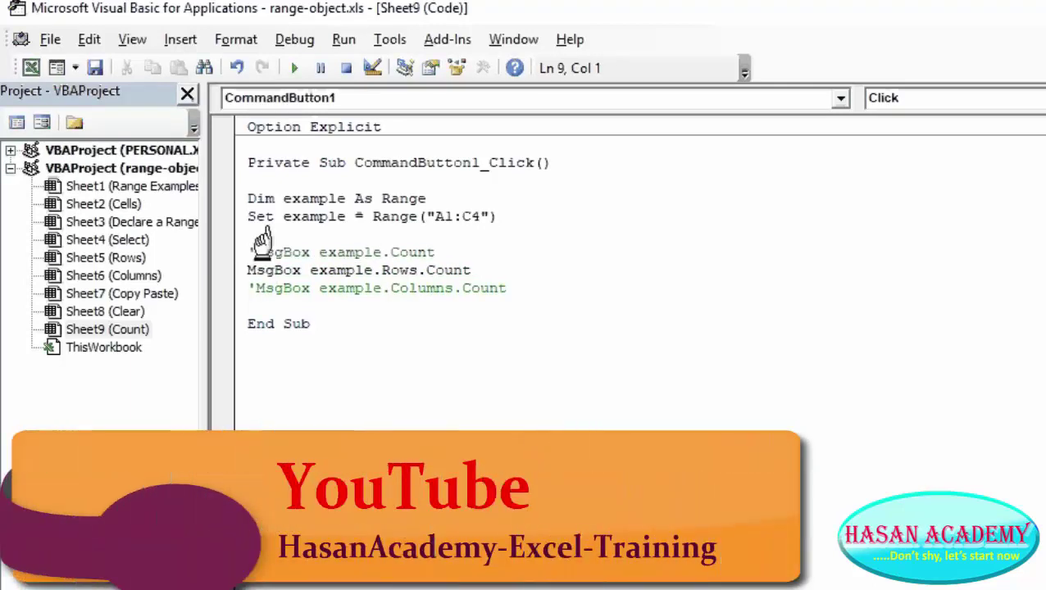
{"action": "left_click", "coordinate": [418, 288]}
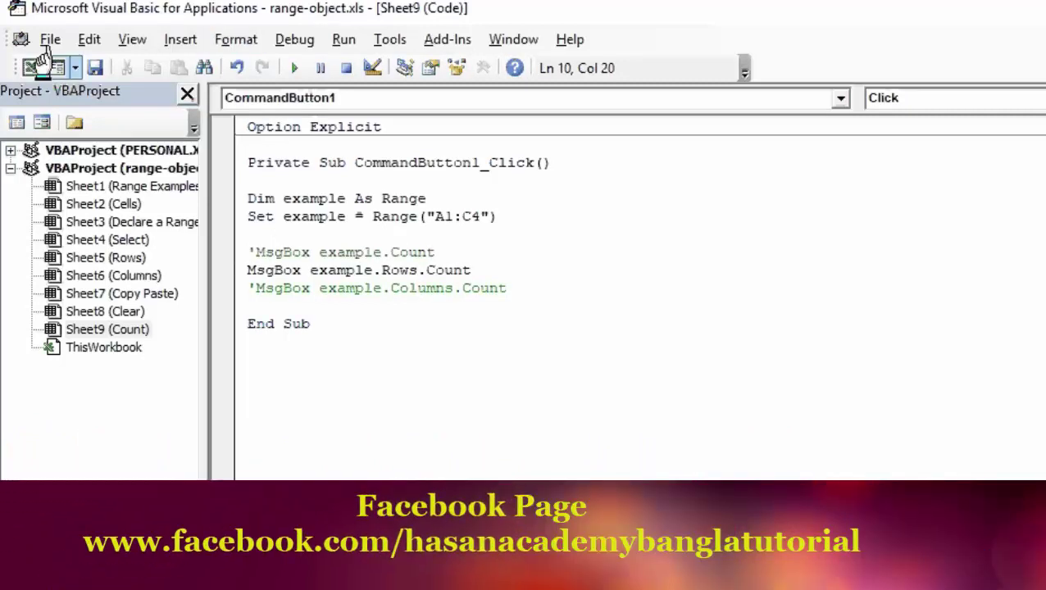
{"action": "left_click", "coordinate": [31, 68]}
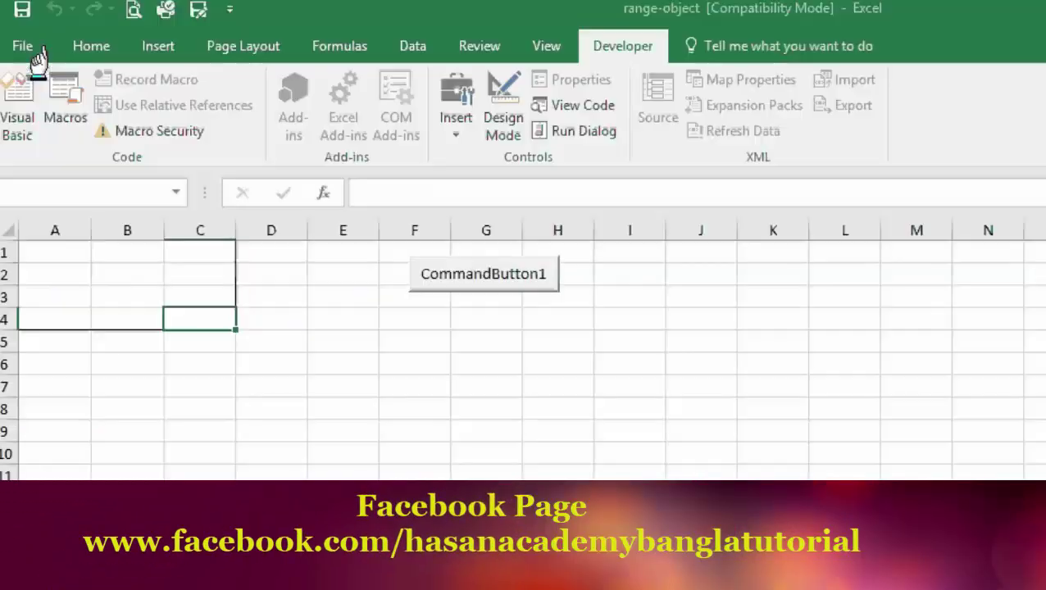
{"action": "left_click", "coordinate": [454, 259]}
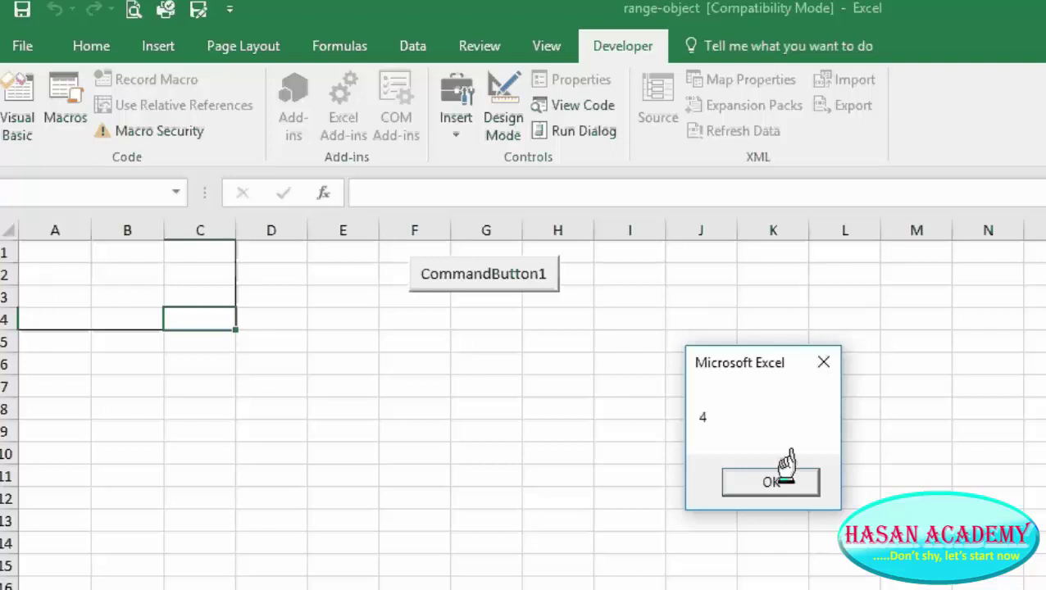
{"action": "left_click", "coordinate": [786, 476]}
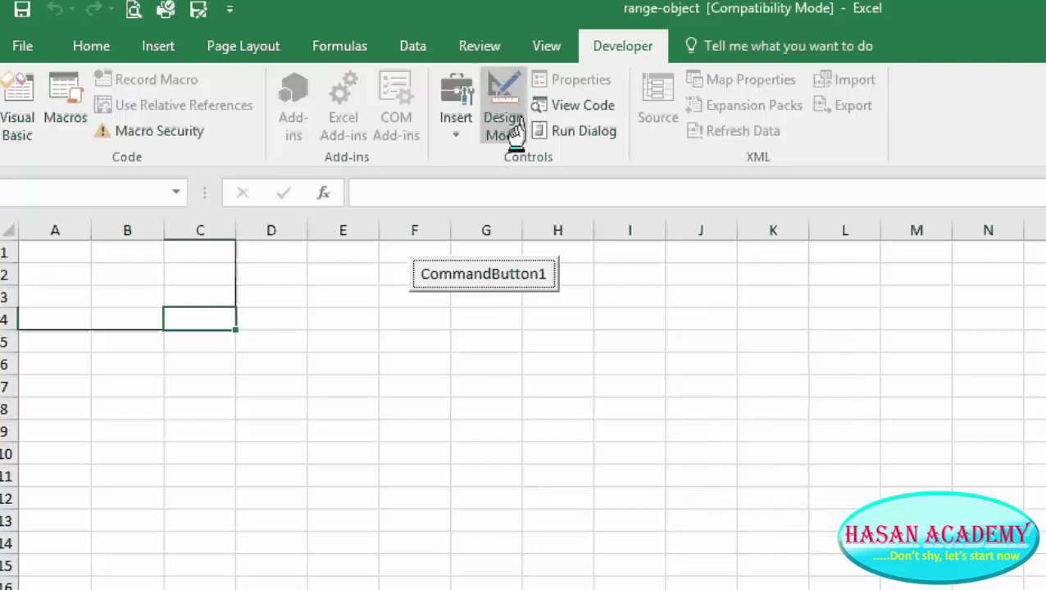
{"action": "left_click", "coordinate": [582, 107]}
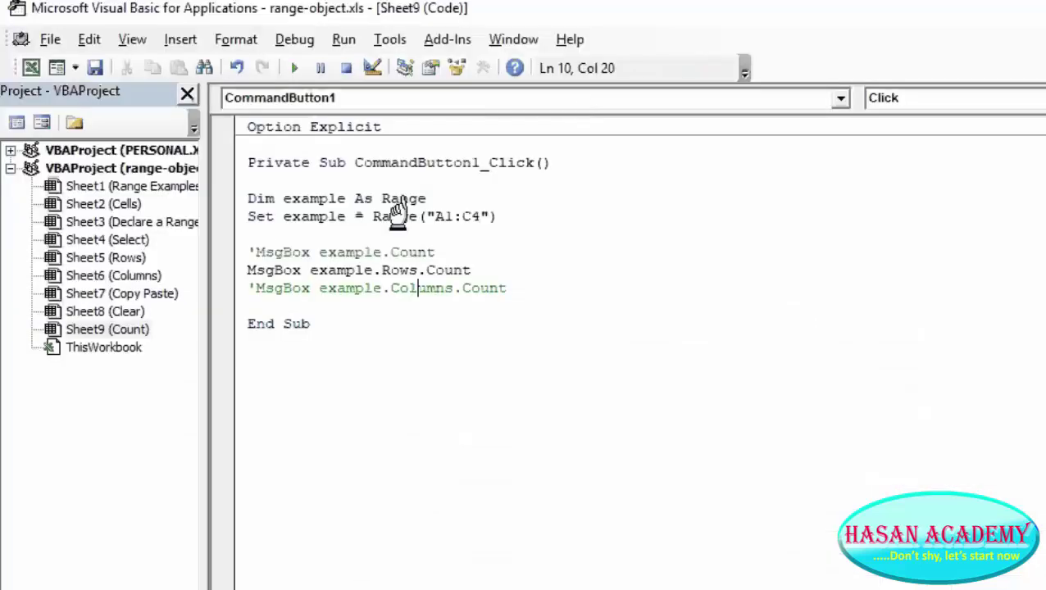
- Put an apostrophe before MsgBox example.Rows.Count and remove the one before MsgBox example.Columns.Count
{"action": "left_click", "coordinate": [248, 270]}
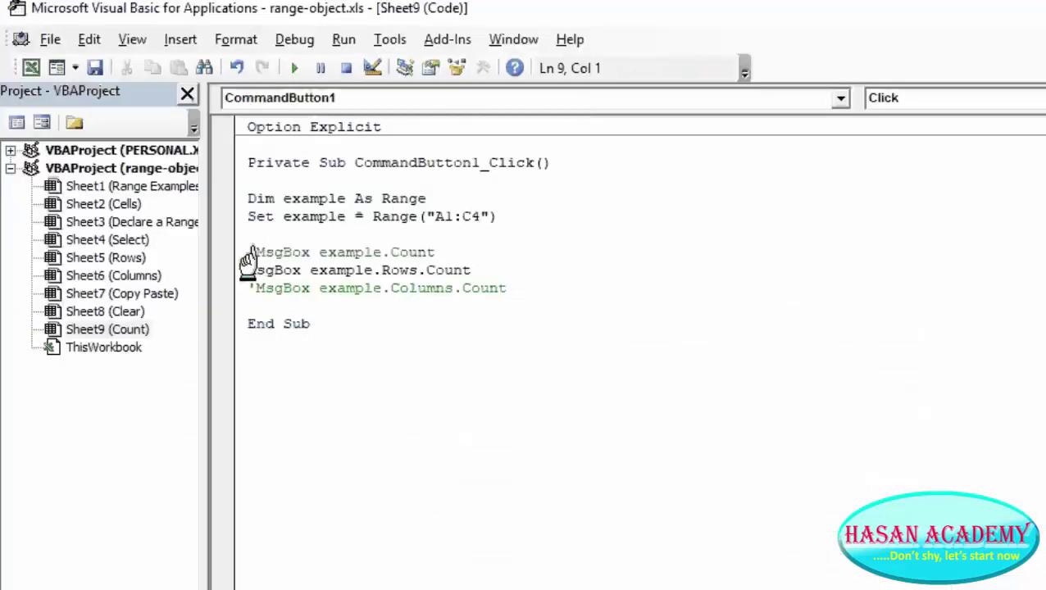
{"action": "type", "text": "'"}
{"action": "key", "text": "Down"}
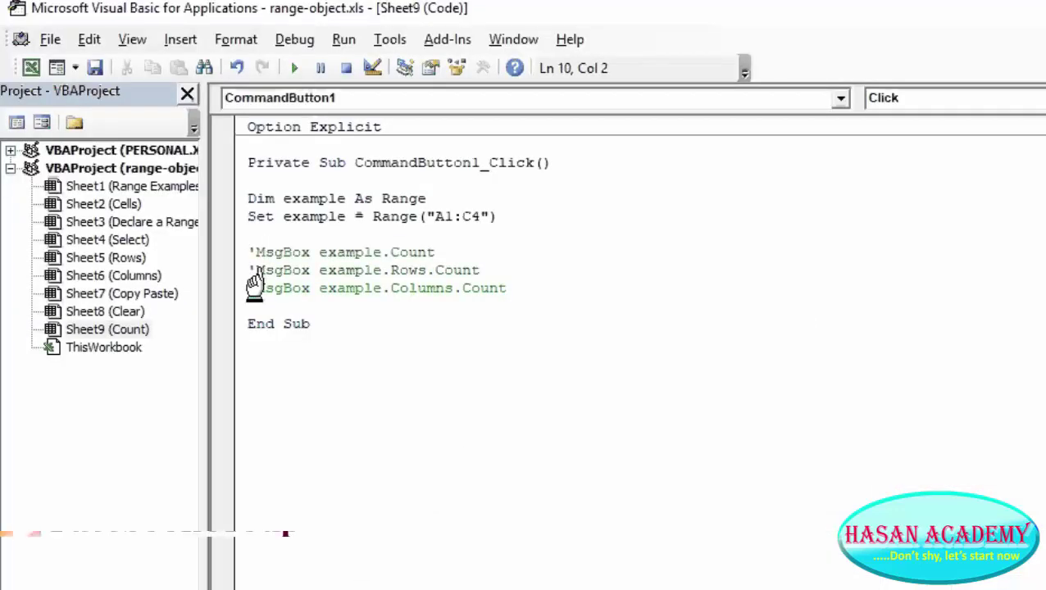
{"action": "key", "text": "BackSpace"}
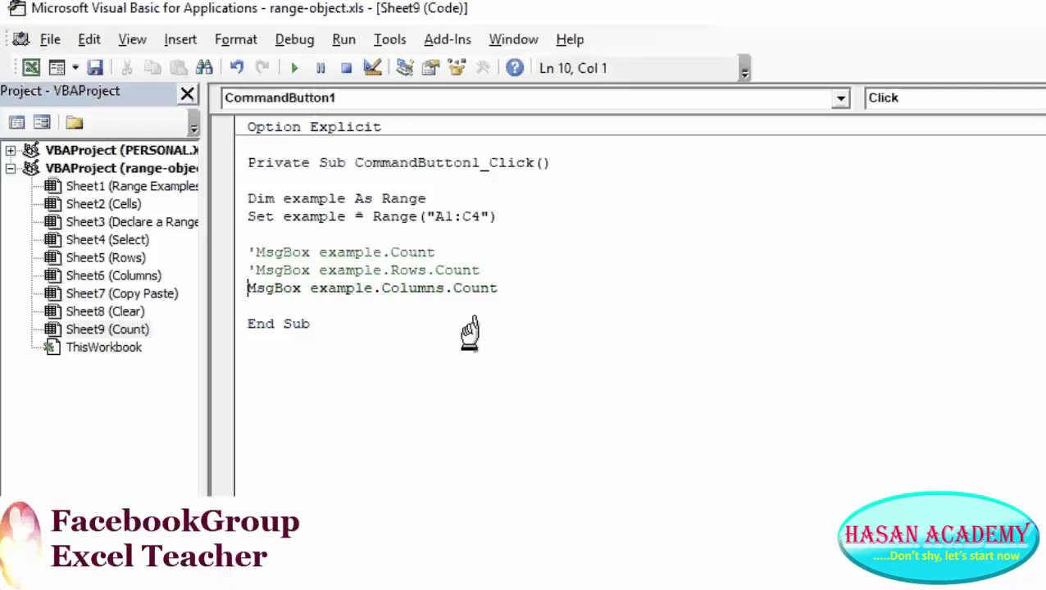
{"action": "left_click", "coordinate": [467, 336]}
- Back in Excel, run CommandButton1 to show the message reporting 3 columns for A1:C4
{"action": "left_click", "coordinate": [29, 65]}
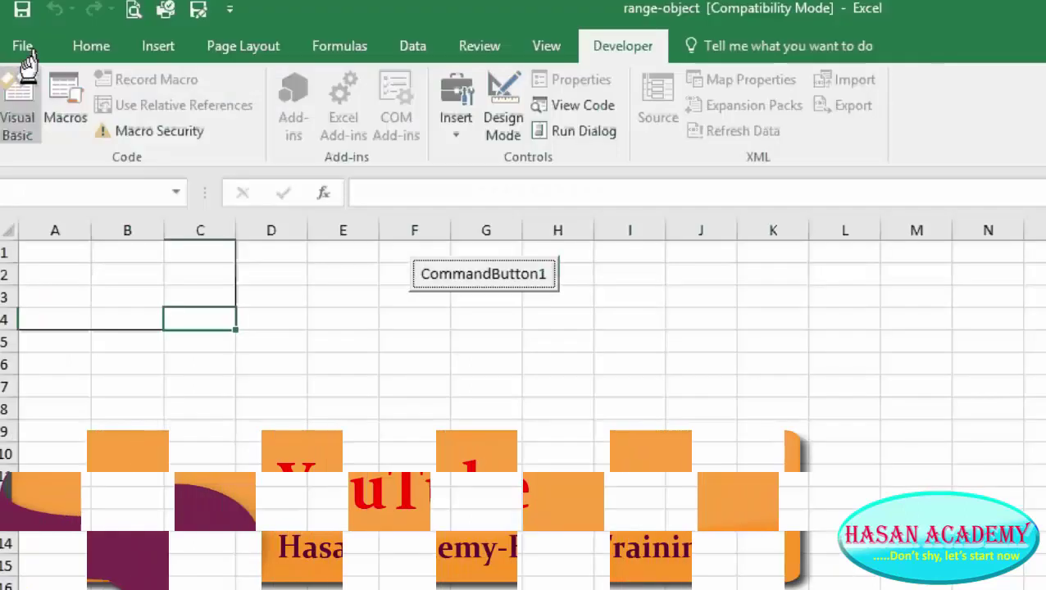
{"action": "left_click", "coordinate": [438, 275]}
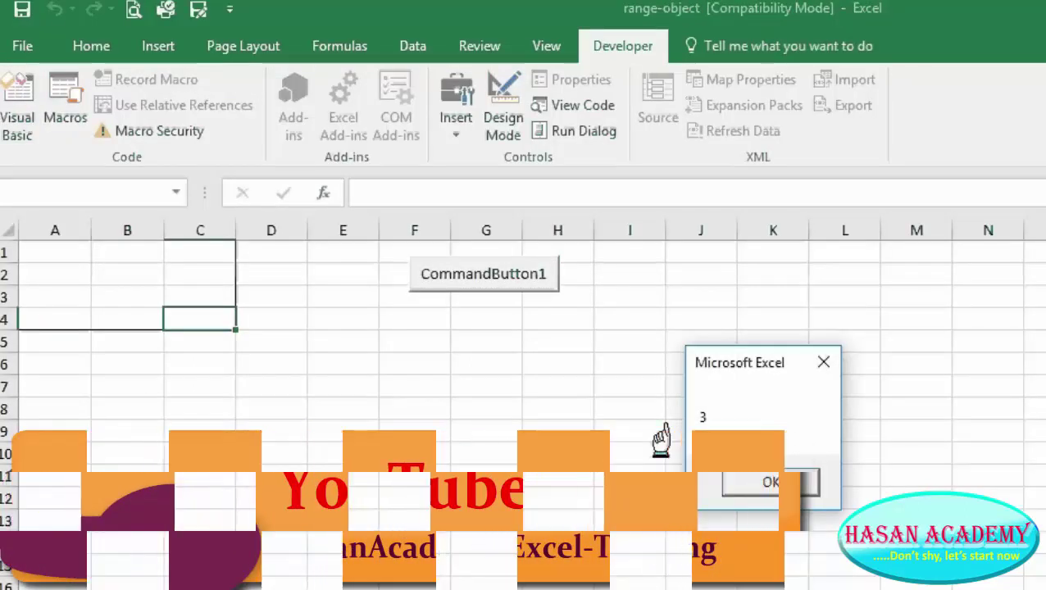